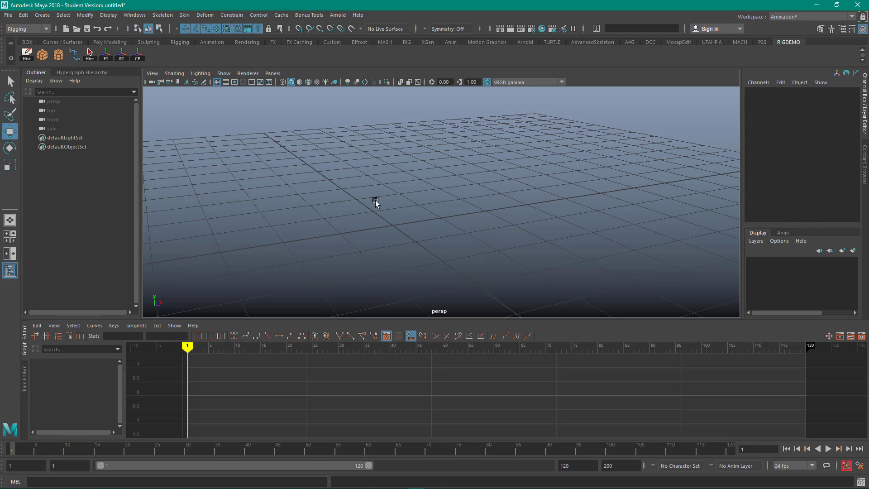
Create a polygon cube with width, height and depth of 1, and turn on wireframe on shaded display.
{"action": "double_click", "coordinate": [41, 53]}
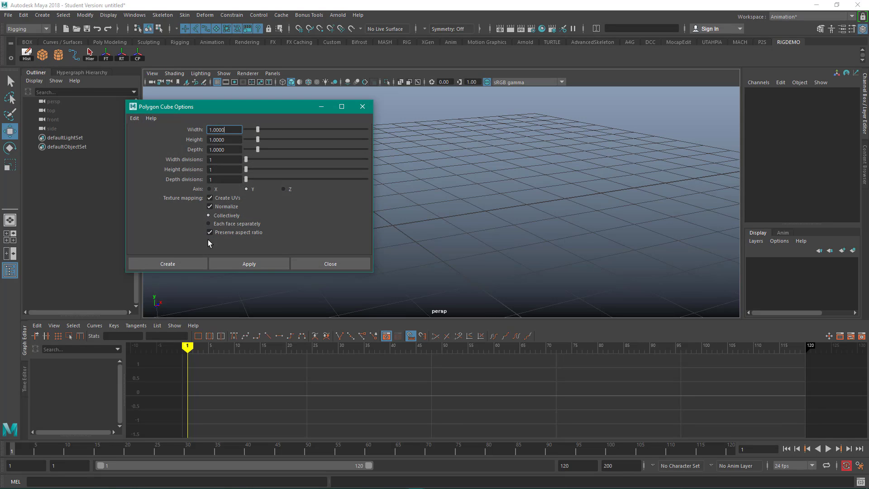
{"action": "left_click", "coordinate": [167, 260]}
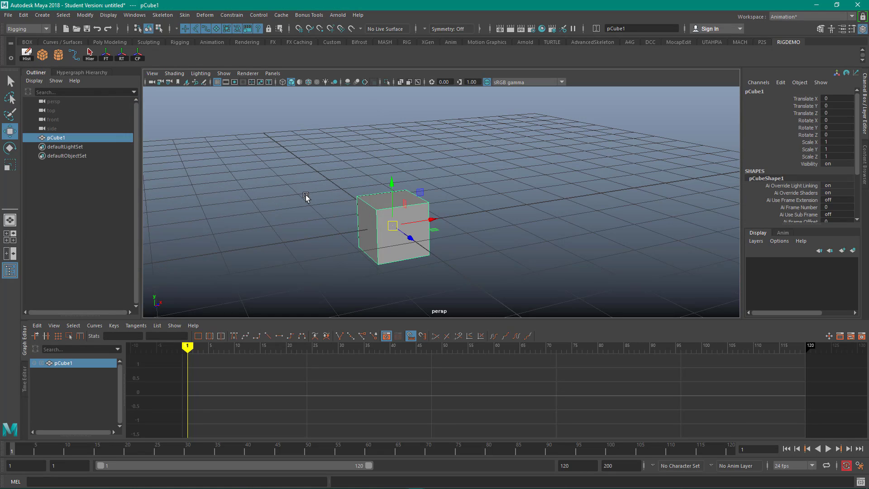
{"action": "left_click", "coordinate": [314, 237]}
{"action": "left_click_drag", "start_coordinate": [314, 237], "coordinate": [296, 235], "text": "alt"}
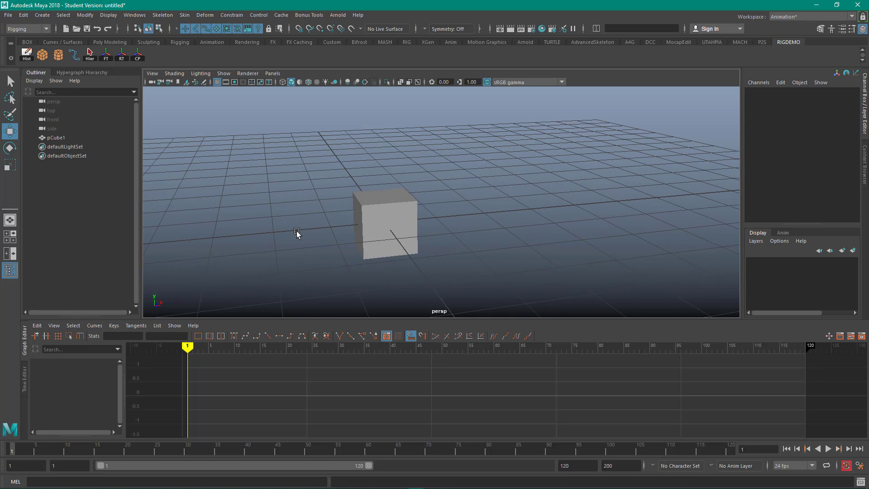
{"action": "left_click", "coordinate": [357, 190]}
{"action": "left_click", "coordinate": [293, 109]}
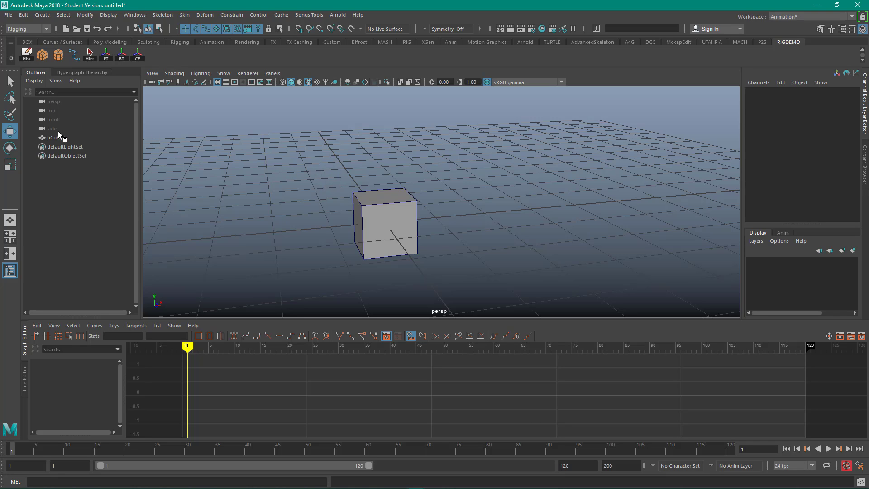
Duplicate the cube and move the copy along X to about 1.99.
{"action": "left_click_drag", "start_coordinate": [335, 164], "coordinate": [407, 248]}
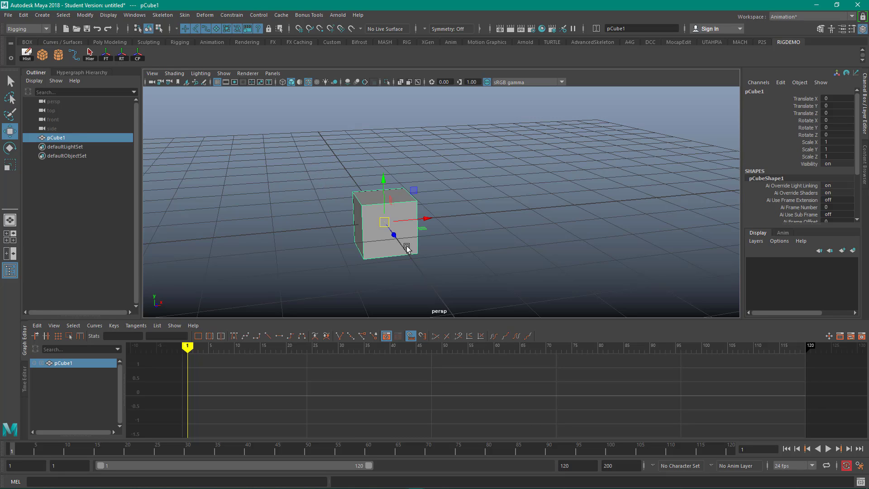
{"action": "key", "text": "ctrl+d"}
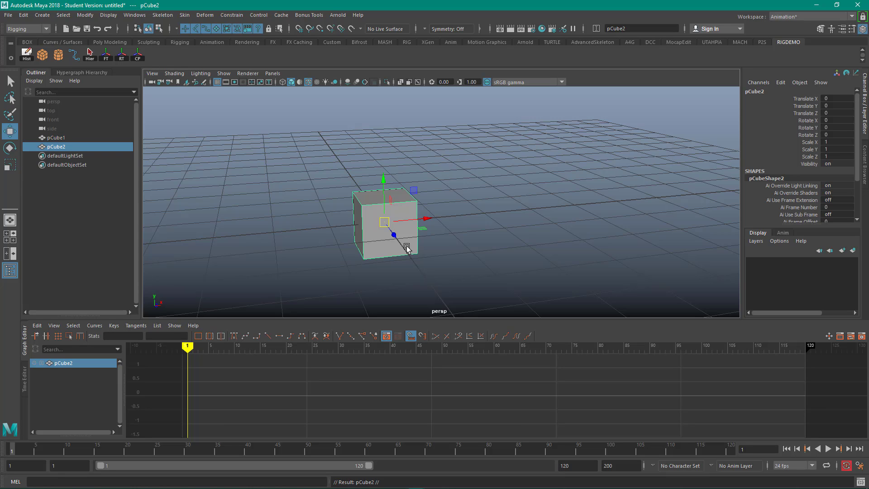
{"action": "left_click_drag", "start_coordinate": [427, 221], "coordinate": [520, 227]}
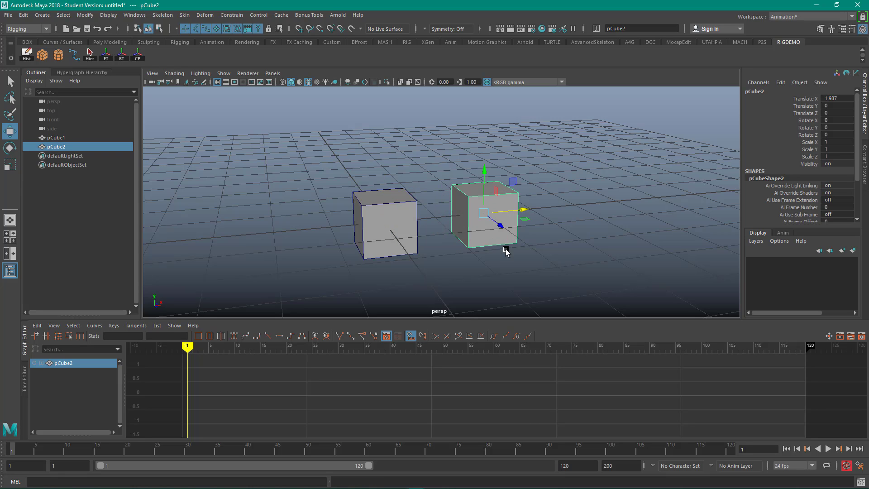
Rename the original cube at the origin as Parent.
{"action": "left_click", "coordinate": [69, 137]}
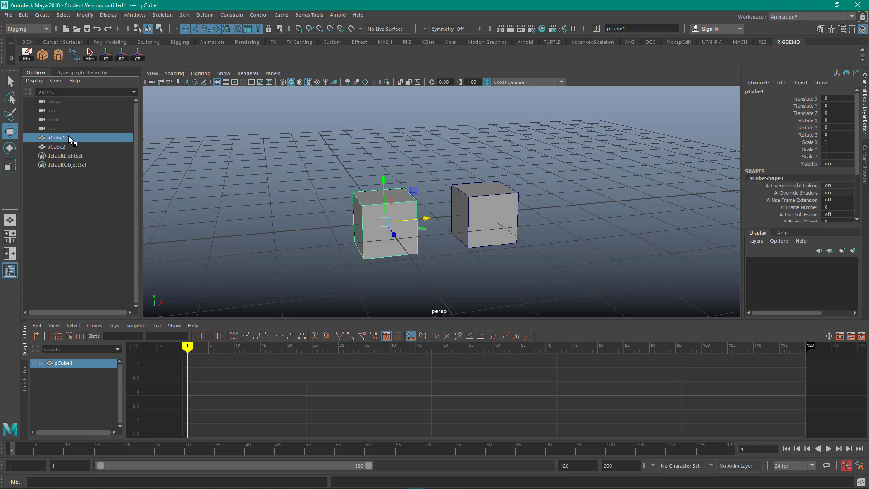
{"action": "double_click", "coordinate": [69, 136]}
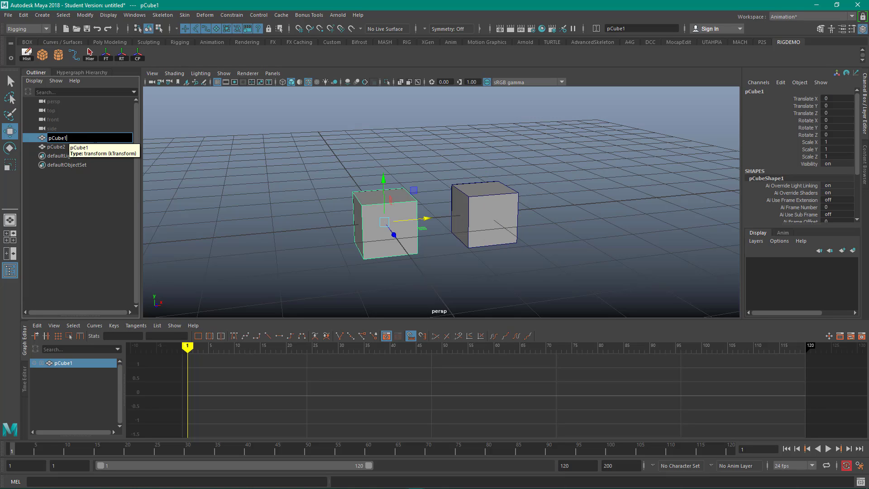
{"action": "double_click", "coordinate": [67, 138]}
{"action": "type", "text": "IP"}
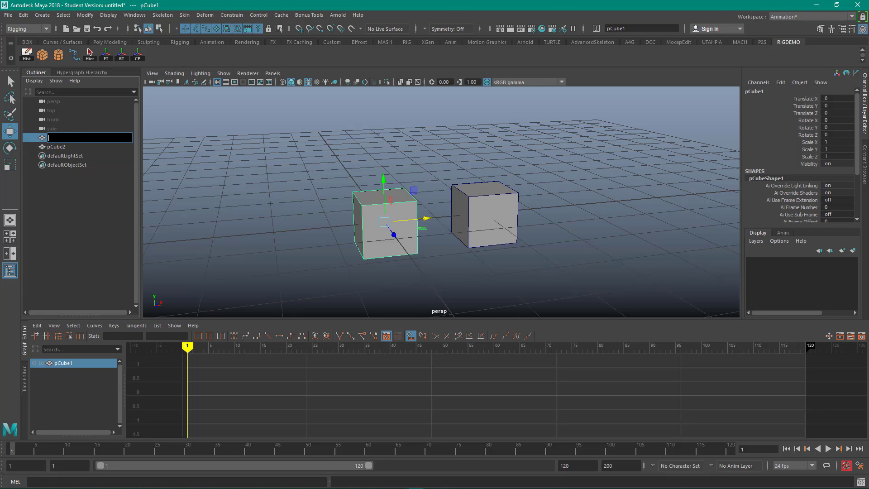
{"action": "type", "text": "arent"}
{"action": "key", "text": "Return"}
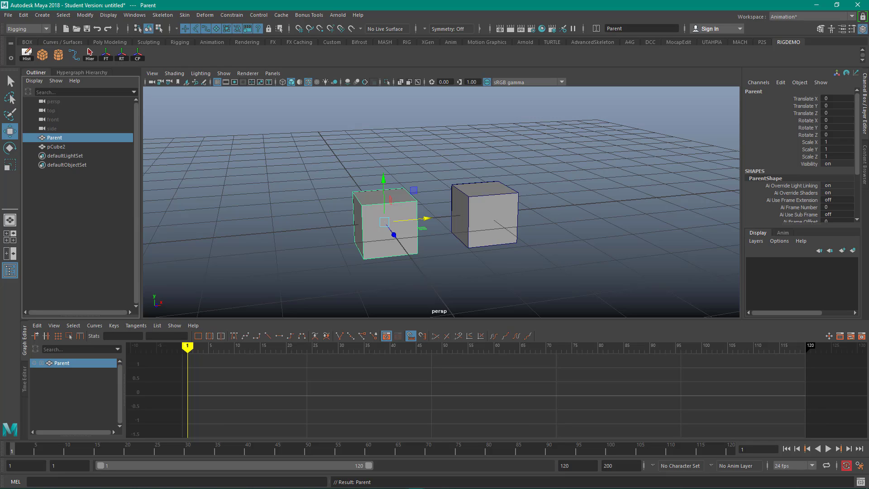
Rename the duplicated cube as Child and clear the selection.
{"action": "left_click", "coordinate": [480, 212]}
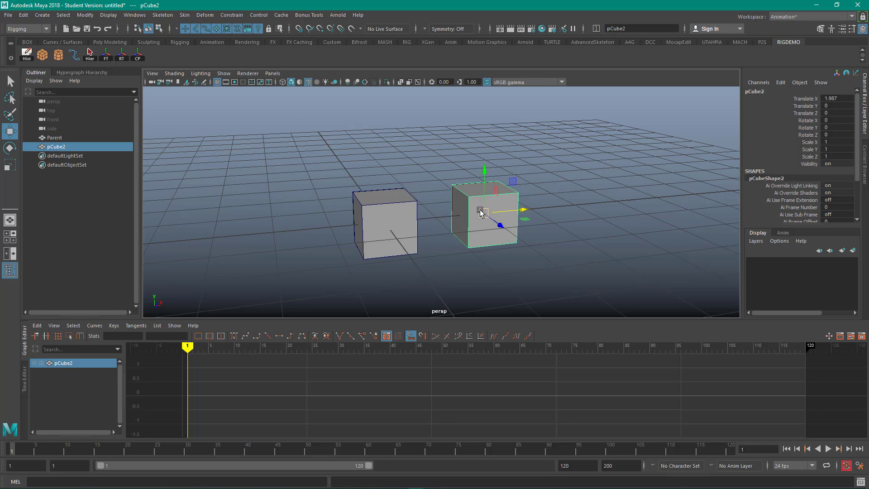
{"action": "double_click", "coordinate": [64, 144]}
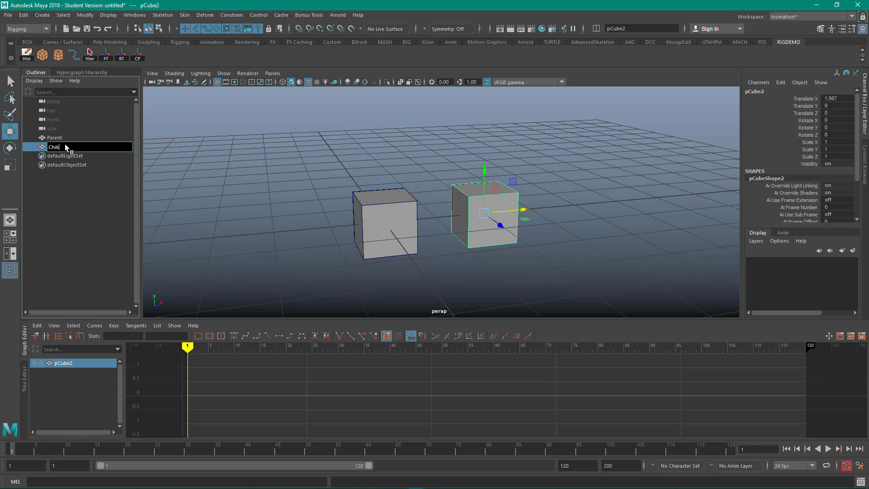
{"action": "type", "text": "Child"}
{"action": "key", "text": "Return"}
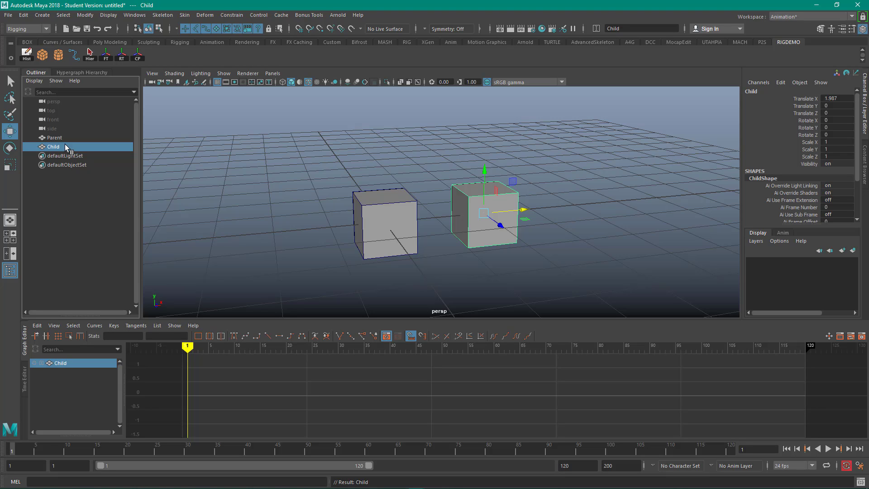
{"action": "left_click", "coordinate": [414, 133]}
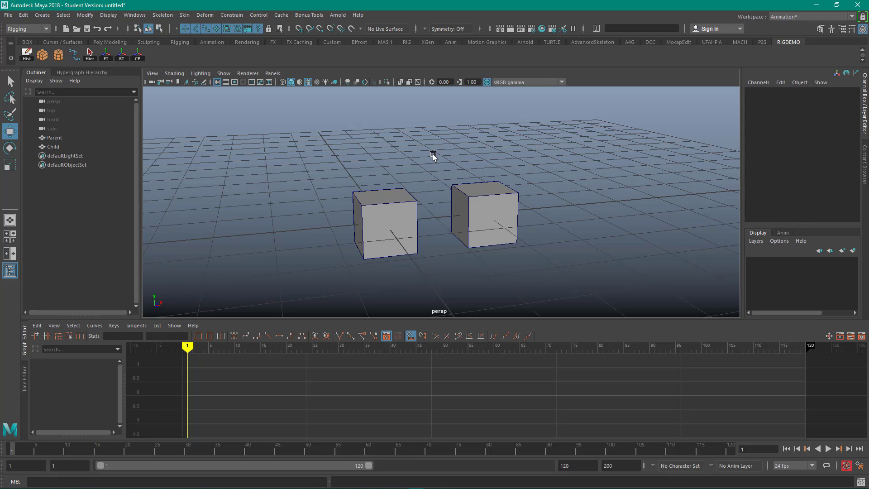
Parent the Child cube under the Parent cube.
{"action": "mouse_move", "coordinate": [428, 159]}
{"action": "left_mouse_down", "text": "alt"}
{"action": "mouse_move", "coordinate": [413, 151]}
{"action": "mouse_move", "coordinate": [417, 159]}
{"action": "left_mouse_up", "text": "alt"}
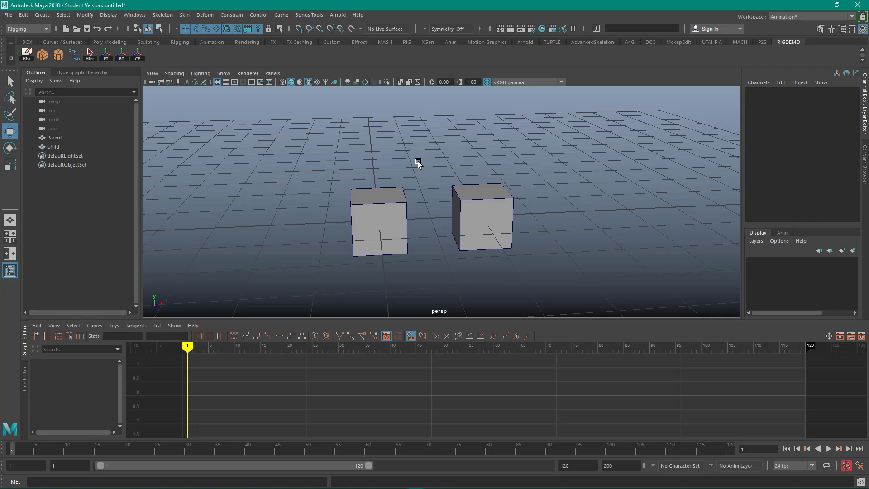
{"action": "left_click", "coordinate": [507, 216]}
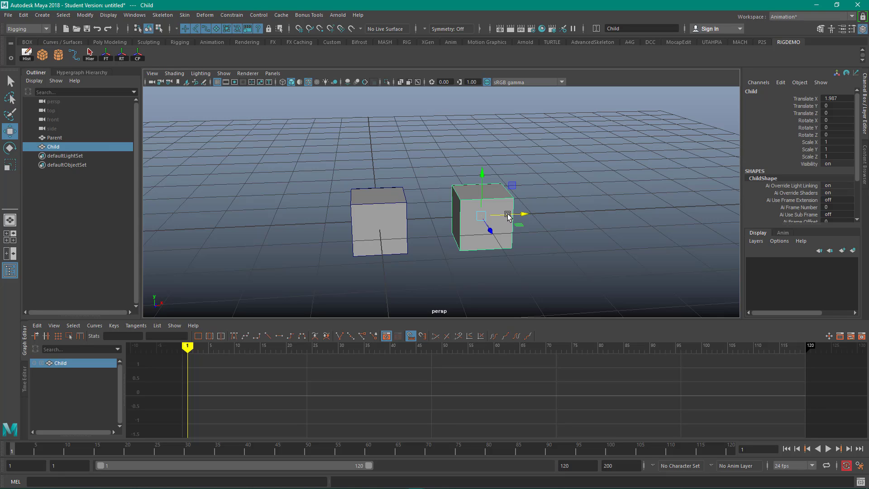
{"action": "left_click", "coordinate": [398, 210], "text": "shift"}
{"action": "key", "text": "p"}
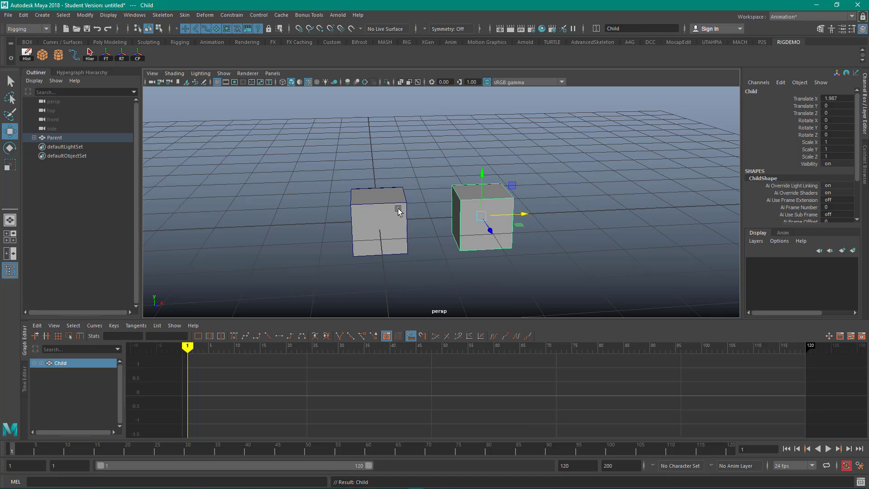
Raise the Parent cube to about 0.42 in Y and expand its hierarchy in the Outliner.
{"action": "left_click_drag", "start_coordinate": [321, 173], "coordinate": [383, 235]}
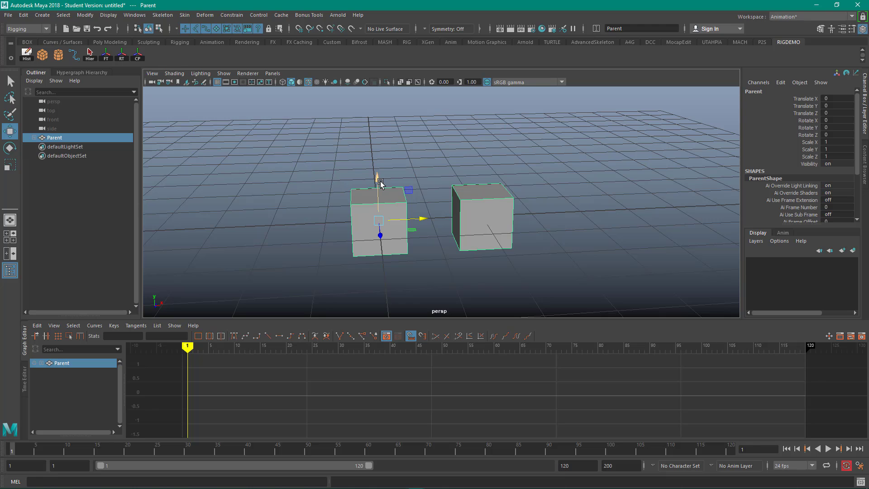
{"action": "left_click_drag", "start_coordinate": [378, 184], "coordinate": [329, 169]}
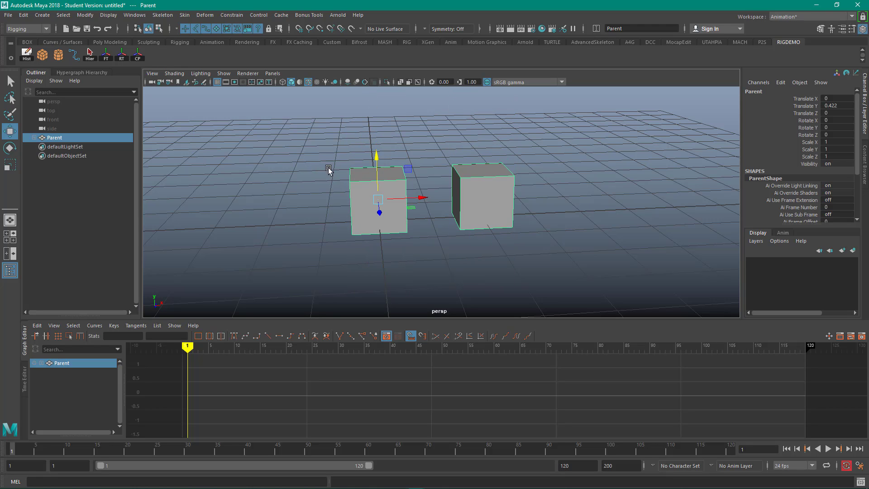
{"action": "left_click", "coordinate": [35, 138]}
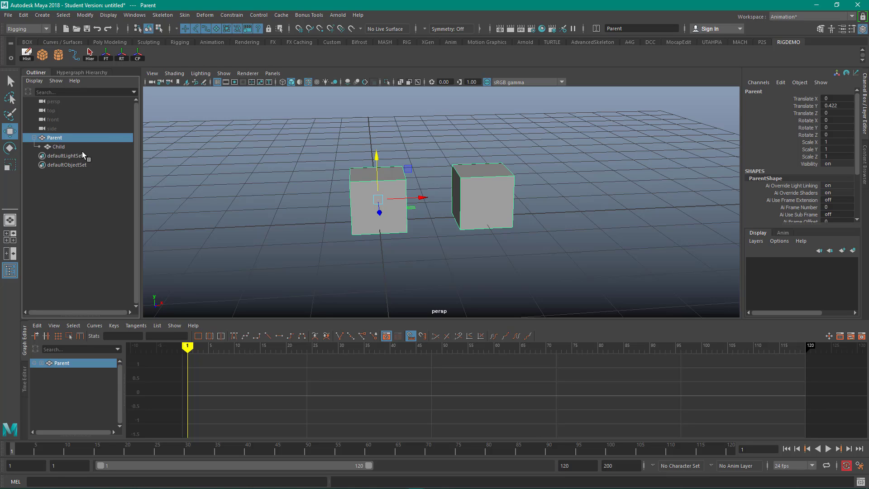
Duplicate the Child cube and move the copy along X to about 4.04.
{"action": "left_click", "coordinate": [266, 120]}
{"action": "left_click", "coordinate": [511, 199]}
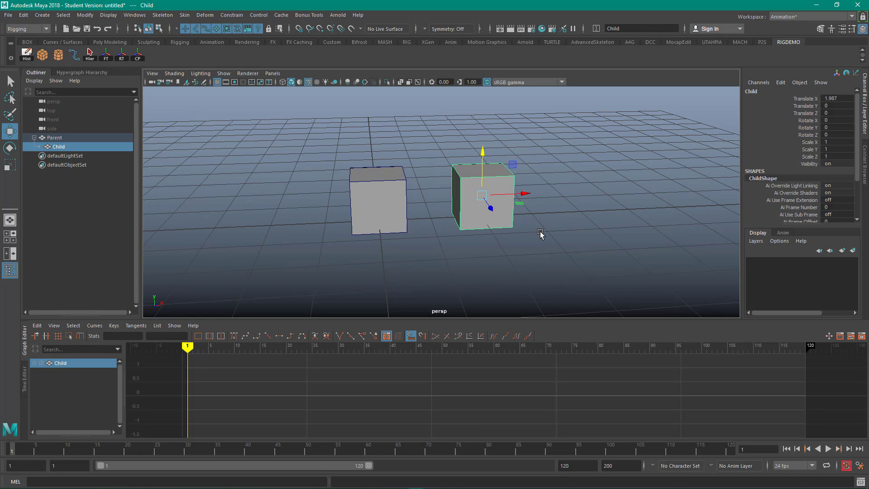
{"action": "key", "text": "ctrl+d"}
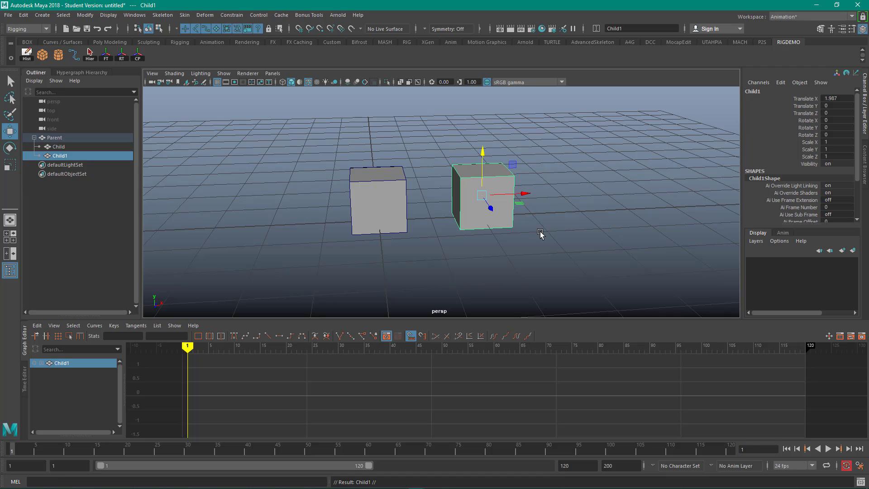
{"action": "left_click_drag", "start_coordinate": [524, 193], "coordinate": [621, 190]}
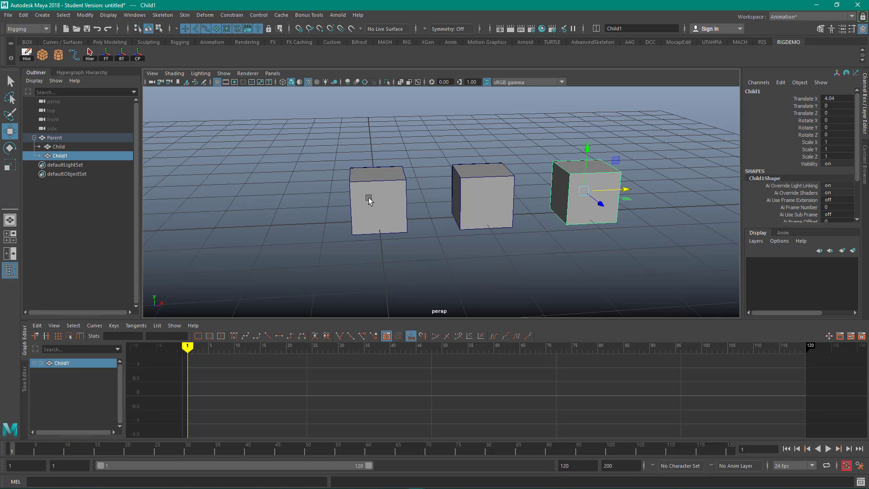
Select the Parent cube and move it up and back down along Y, ending at about 0.41.
{"action": "key", "text": "Up"}
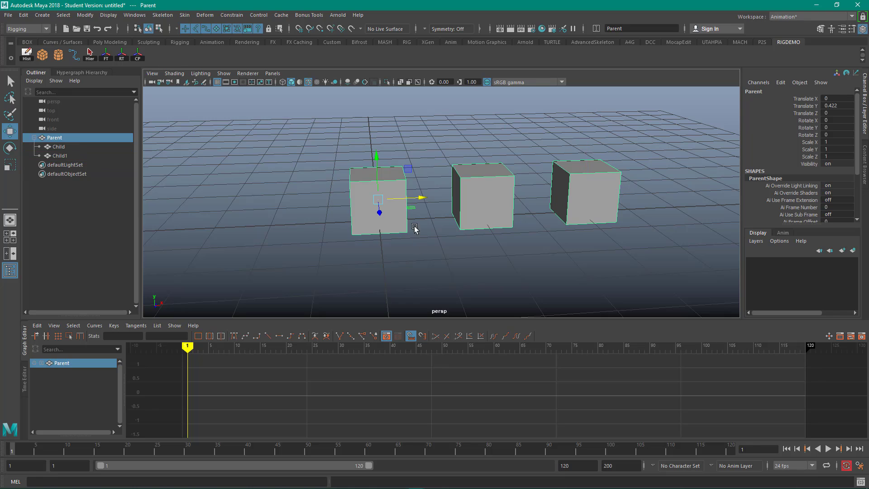
{"action": "left_click_drag", "start_coordinate": [379, 163], "coordinate": [391, 136]}
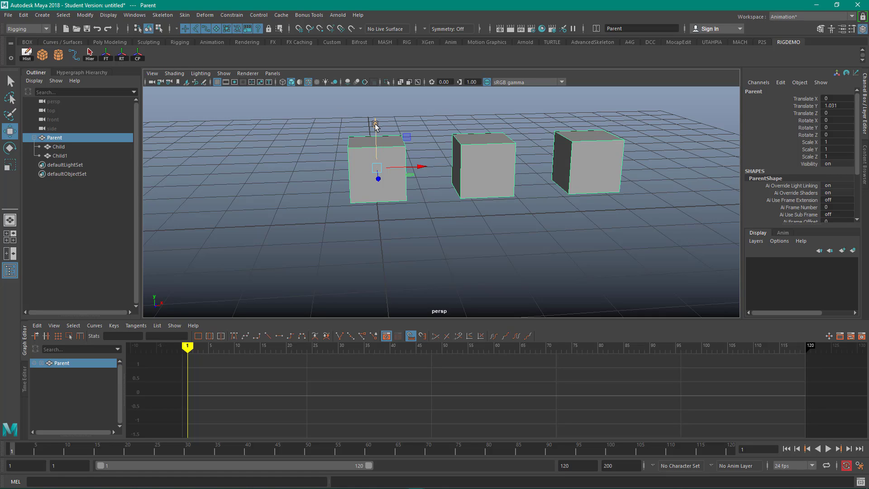
{"action": "left_click_drag", "start_coordinate": [375, 128], "coordinate": [408, 166]}
Rotate the Parent cube about Z to about -1.24 degrees and deselect it.
{"action": "key", "text": "e"}
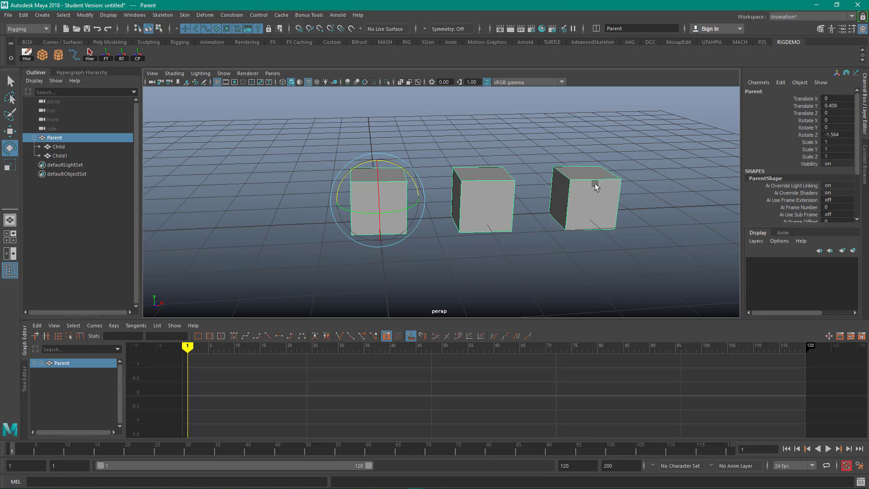
{"action": "left_click", "coordinate": [601, 227]}
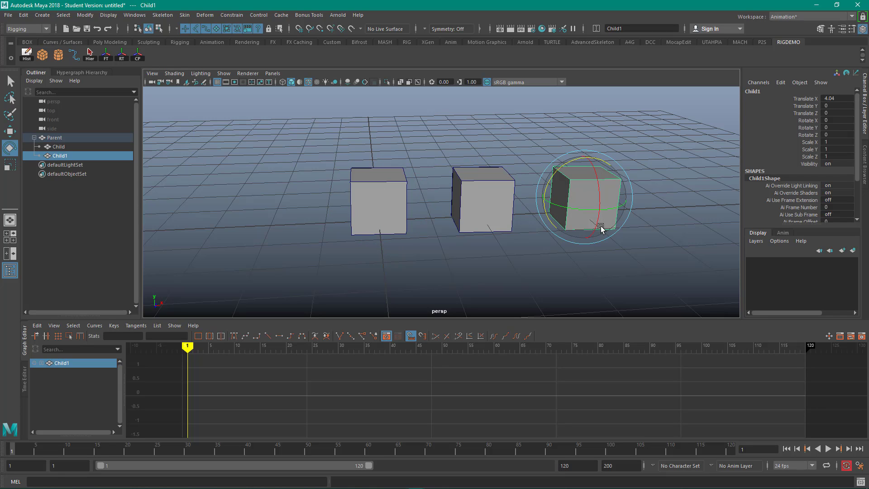
{"action": "left_click", "coordinate": [388, 194]}
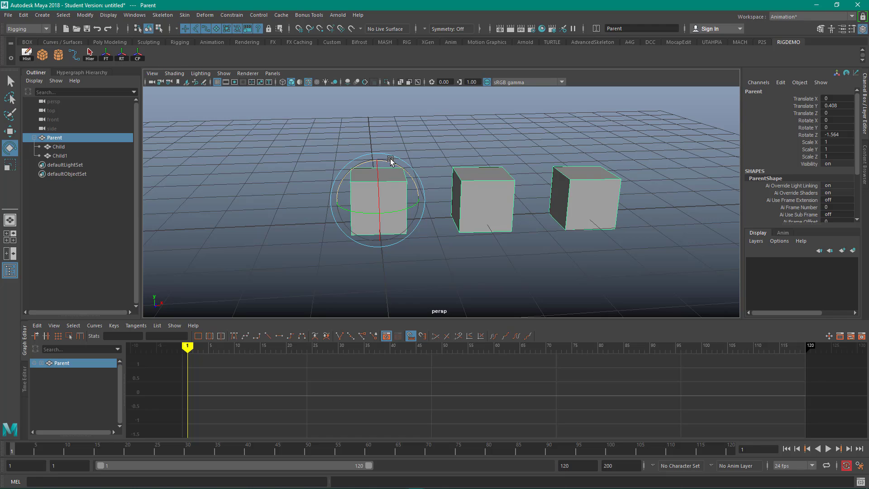
{"action": "mouse_move", "coordinate": [390, 160]}
{"action": "left_mouse_down"}
{"action": "mouse_move", "coordinate": [354, 159]}
{"action": "mouse_move", "coordinate": [390, 163]}
{"action": "left_mouse_up"}
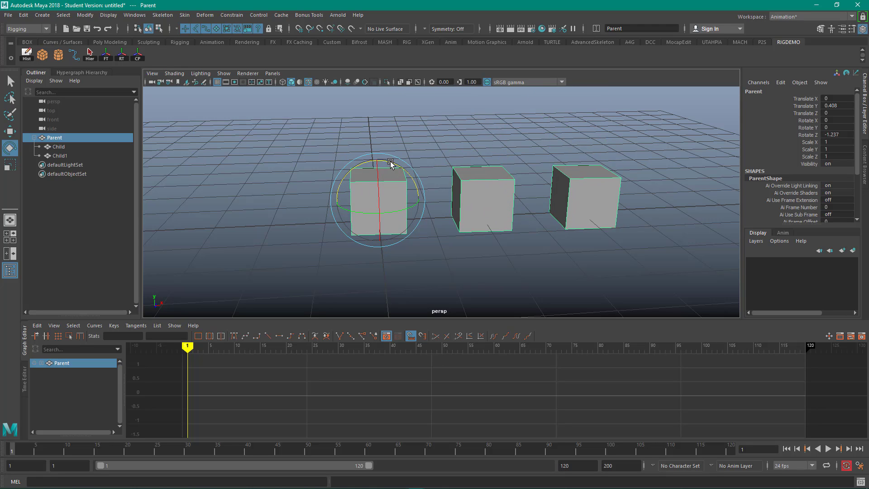
{"action": "left_click", "coordinate": [393, 134]}
Move the Child cube upward along Y and lower the Child1 cube to about -0.63 in Y.
{"action": "left_click", "coordinate": [493, 218]}
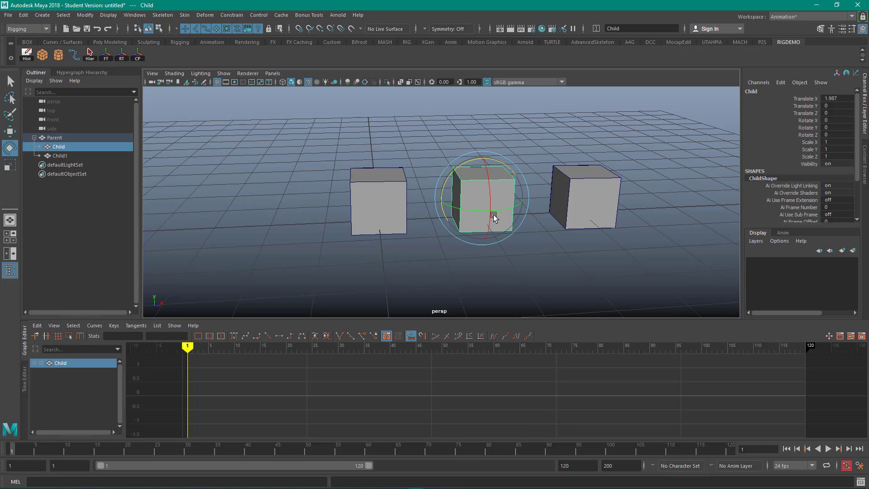
{"action": "key", "text": "w"}
{"action": "left_click_drag", "start_coordinate": [484, 181], "coordinate": [514, 139]}
{"action": "left_click", "coordinate": [579, 167]}
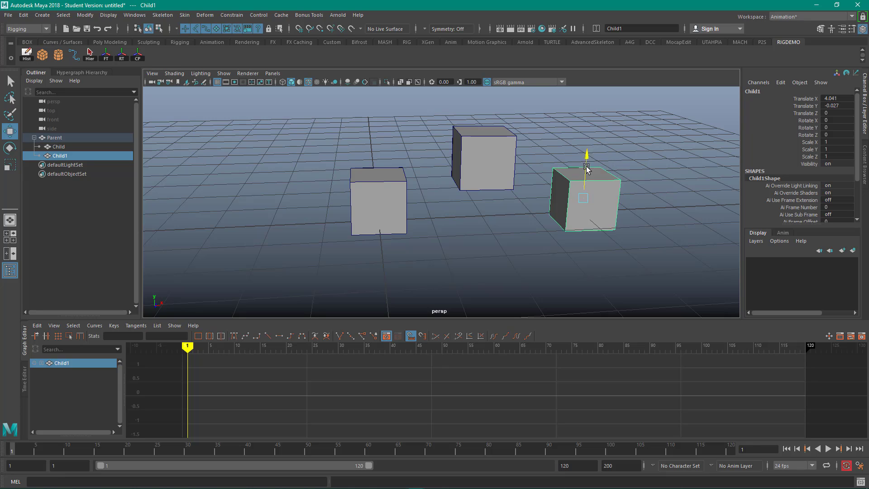
{"action": "left_click_drag", "start_coordinate": [546, 184], "coordinate": [543, 214]}
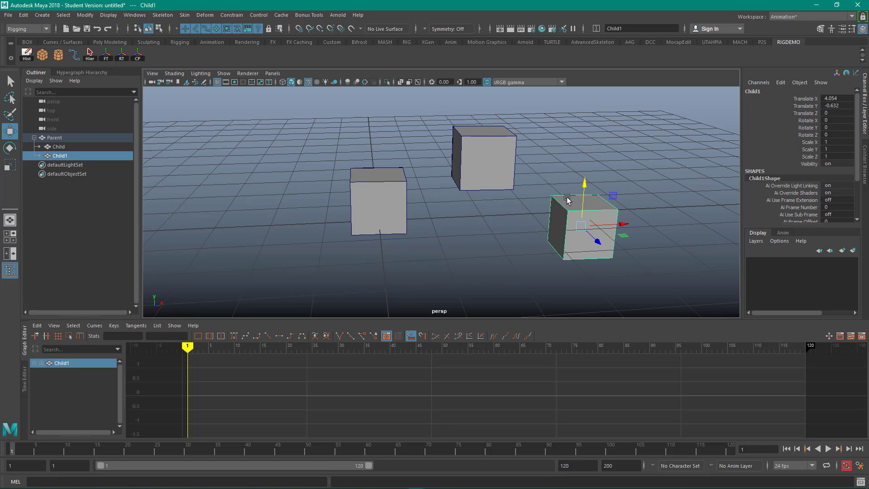
Select the Parent cube and move it up to about 0.63 in Y and along X to about -0.89.
{"action": "left_click", "coordinate": [384, 200]}
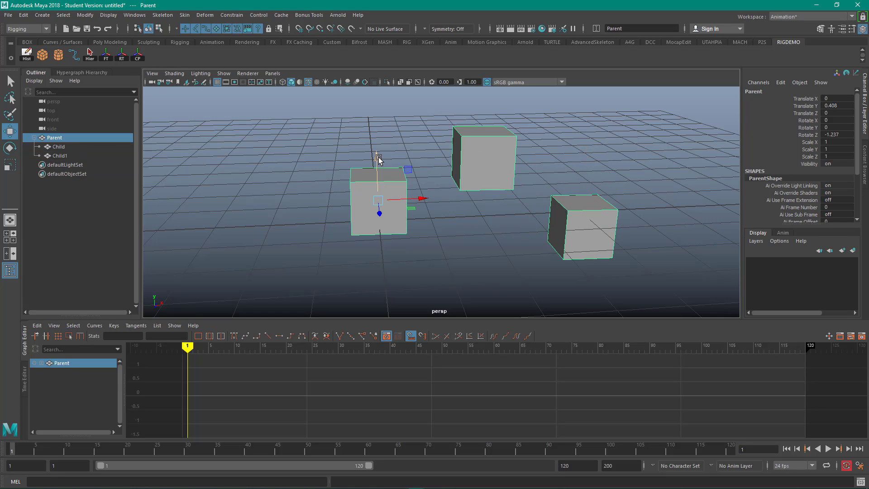
{"action": "mouse_move", "coordinate": [380, 159]}
{"action": "left_mouse_down"}
{"action": "mouse_move", "coordinate": [379, 125]}
{"action": "mouse_move", "coordinate": [385, 151]}
{"action": "left_mouse_up"}
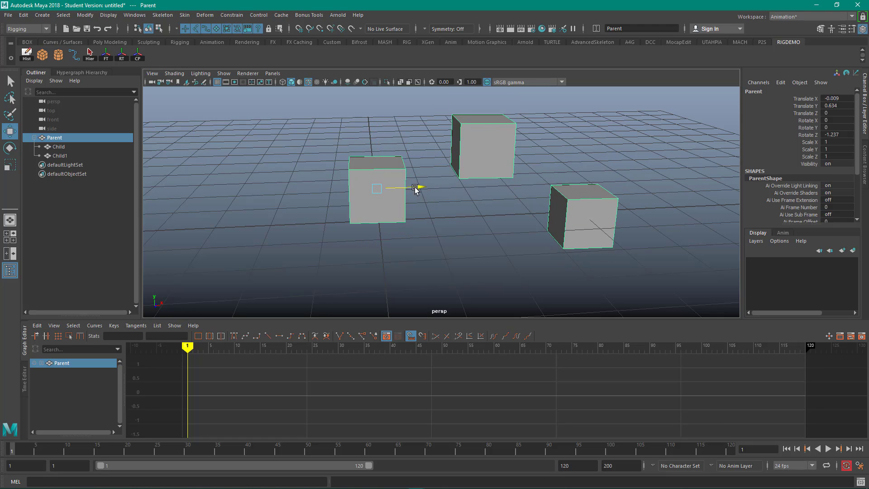
{"action": "left_click_drag", "start_coordinate": [417, 189], "coordinate": [371, 189]}
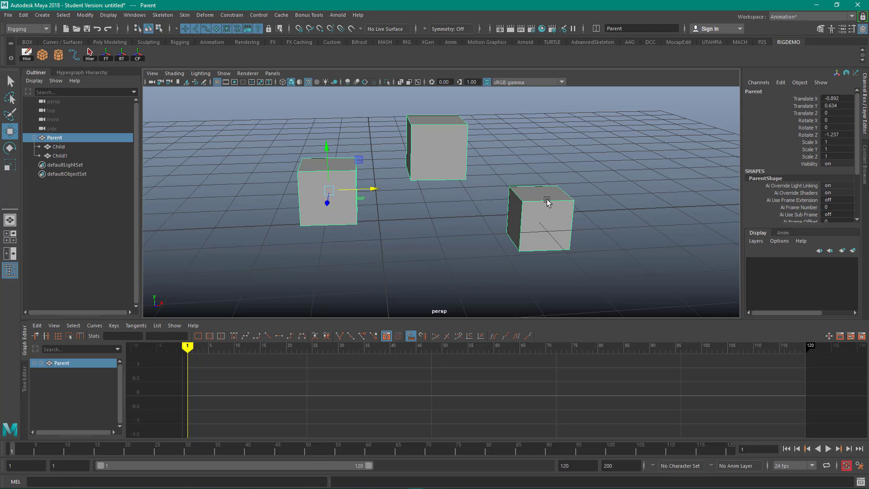
Move Child1 to about X 5.04 and Y -0.28, and move the Parent cube along X to about -0.6.
{"action": "left_click", "coordinate": [523, 193]}
{"action": "left_click_drag", "start_coordinate": [540, 197], "coordinate": [606, 203]}
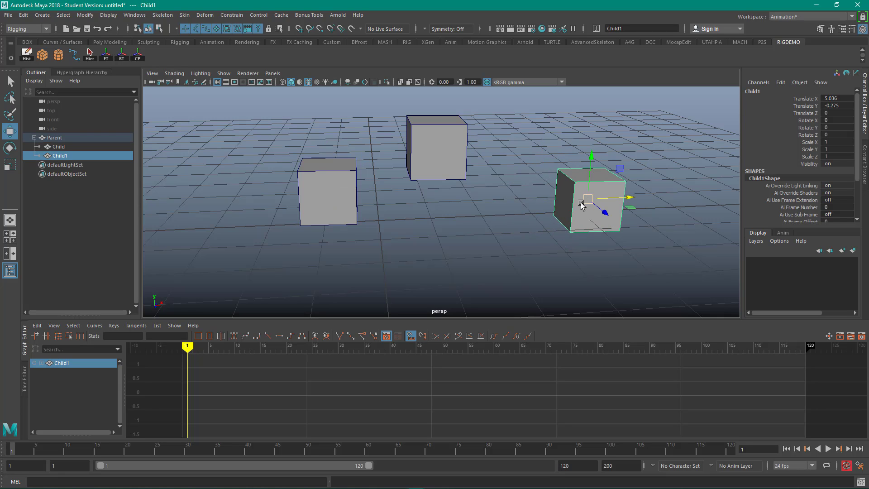
{"action": "left_click", "coordinate": [351, 207]}
{"action": "mouse_move", "coordinate": [358, 191]}
{"action": "left_mouse_down"}
{"action": "mouse_move", "coordinate": [291, 187]}
{"action": "mouse_move", "coordinate": [381, 189]}
{"action": "mouse_move", "coordinate": [374, 189]}
{"action": "left_mouse_up"}
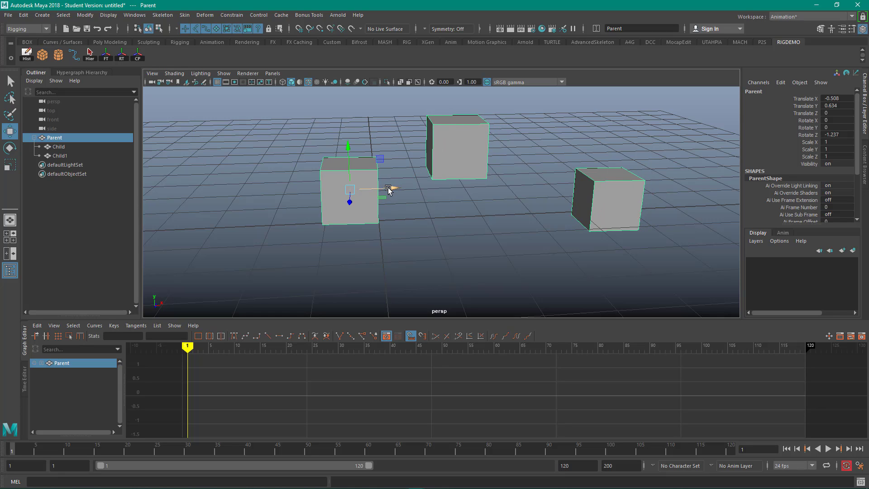
{"action": "mouse_move", "coordinate": [388, 189]}
{"action": "left_mouse_down"}
{"action": "mouse_move", "coordinate": [415, 189]}
{"action": "mouse_move", "coordinate": [384, 194]}
{"action": "left_mouse_up"}
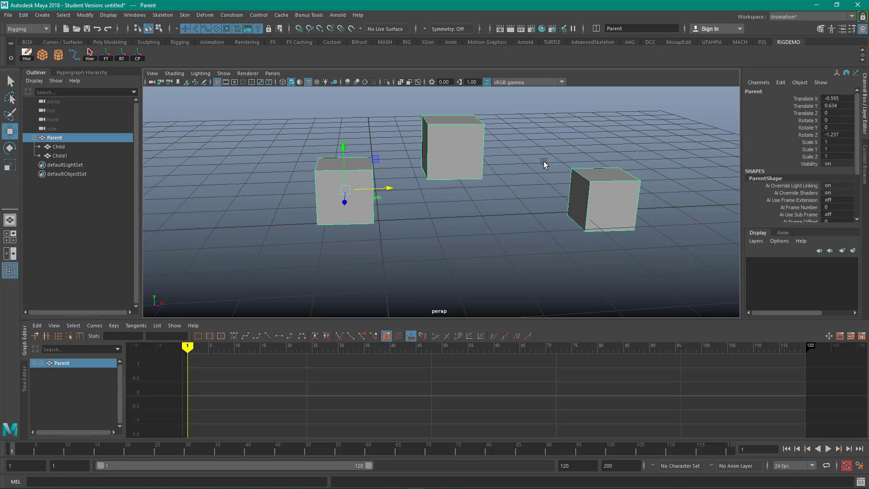
Parent Child1 under the Child cube, expand the full Parent hierarchy and clear the selection.
{"action": "left_click", "coordinate": [616, 202]}
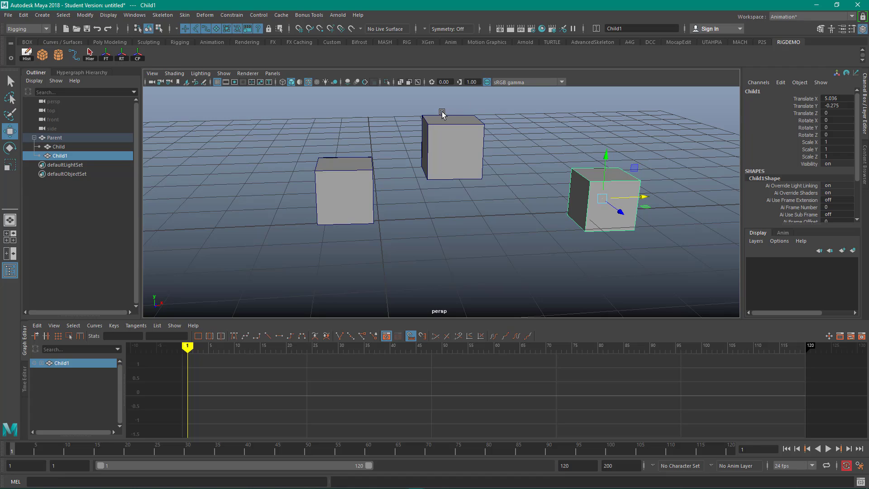
{"action": "left_click", "coordinate": [467, 146], "text": "shift"}
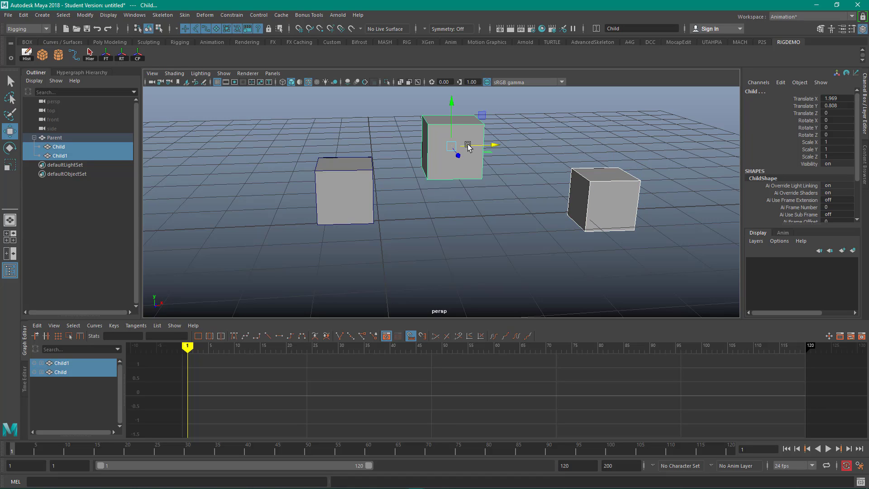
{"action": "key", "text": "p"}
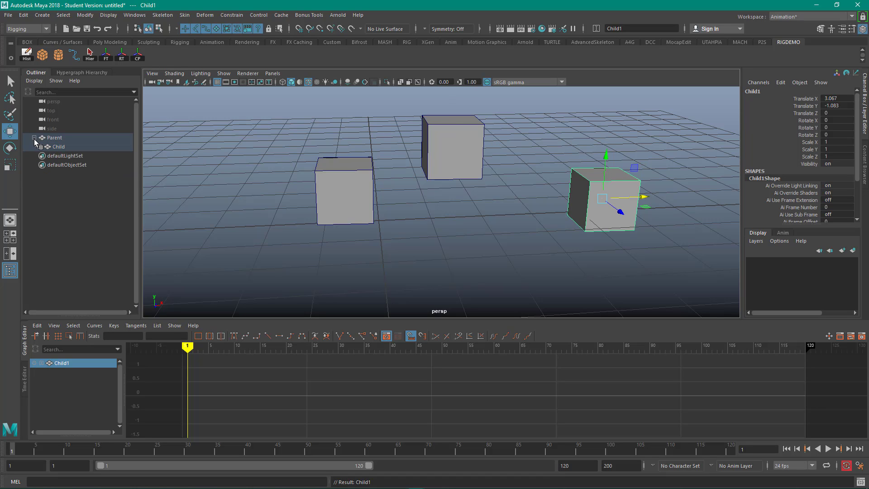
{"action": "left_click", "coordinate": [34, 138]}
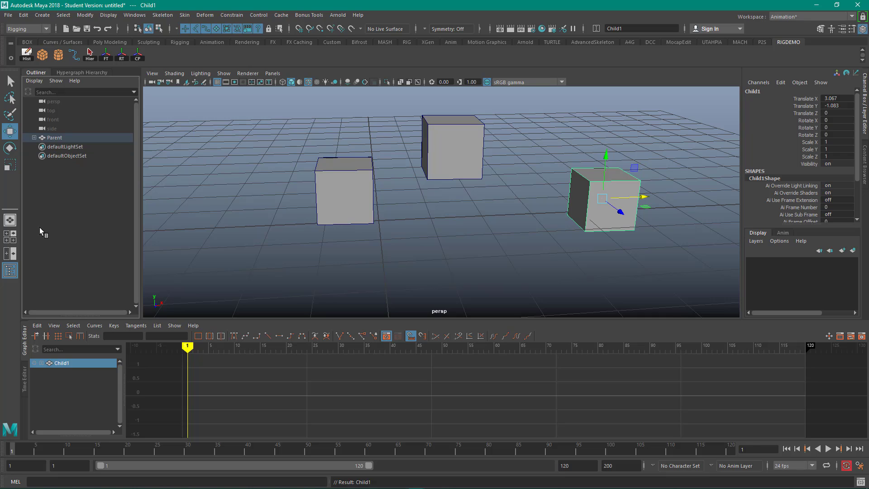
{"action": "left_click", "coordinate": [34, 138], "text": "shift"}
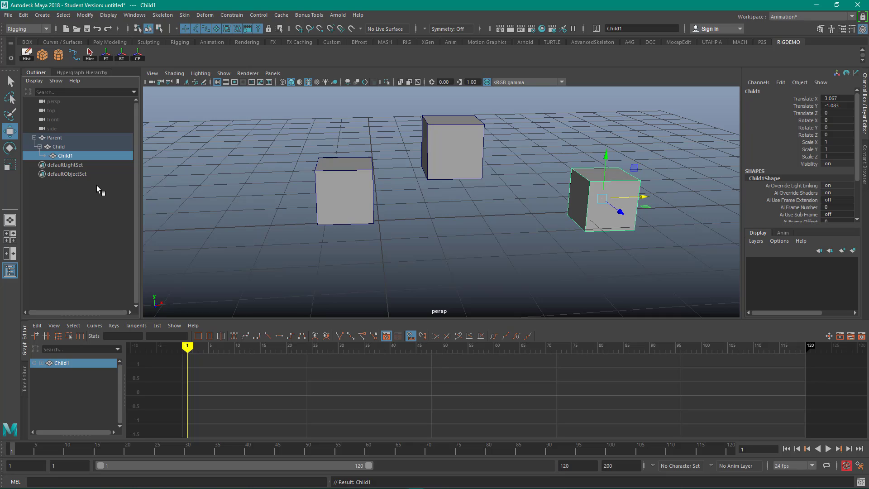
{"action": "left_click", "coordinate": [313, 158]}
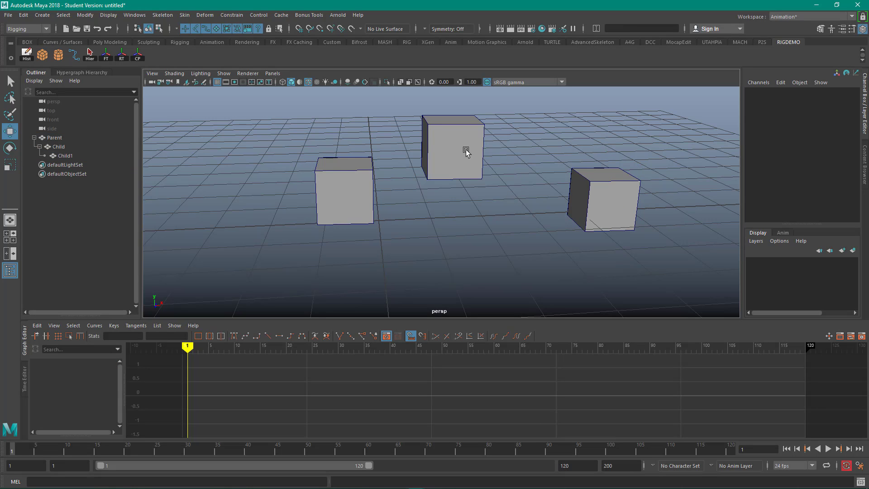
Lower the Child cube to about 0.36 in Y and the Parent cube to about 0.39 in Y.
{"action": "left_click", "coordinate": [480, 169]}
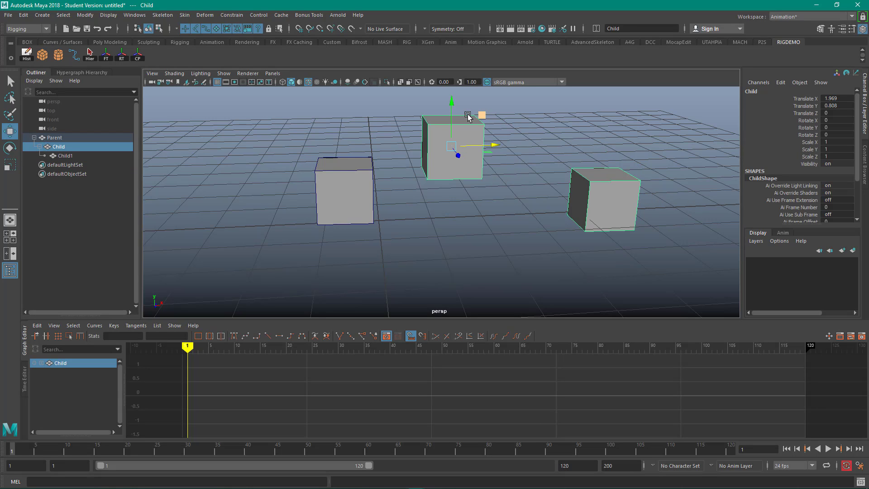
{"action": "left_click_drag", "start_coordinate": [449, 107], "coordinate": [468, 131]}
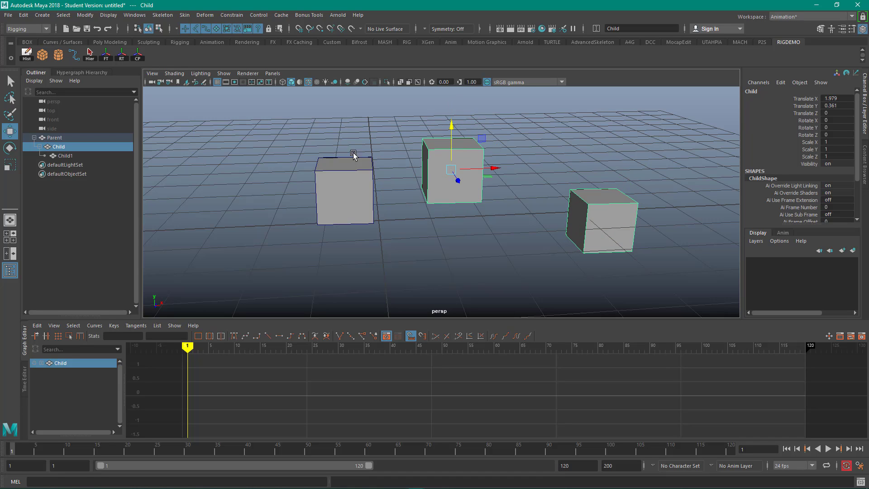
{"action": "left_click", "coordinate": [364, 215]}
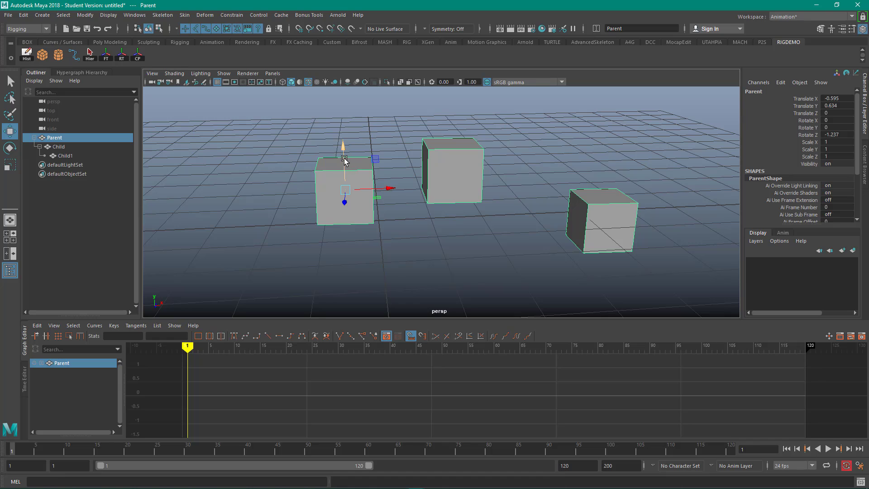
{"action": "left_click_drag", "start_coordinate": [345, 153], "coordinate": [389, 172]}
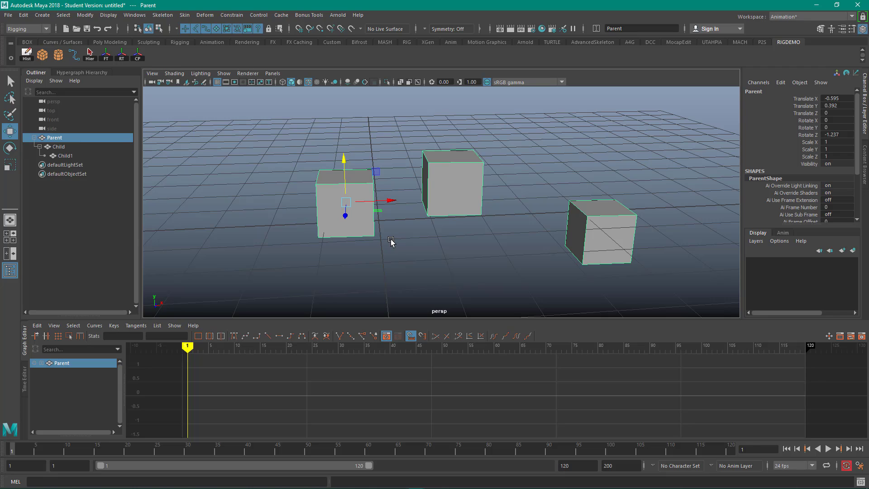
Select every object in the Parent cube's hierarchy, clear that selection and reselect only the Parent cube.
{"action": "left_click", "coordinate": [90, 52]}
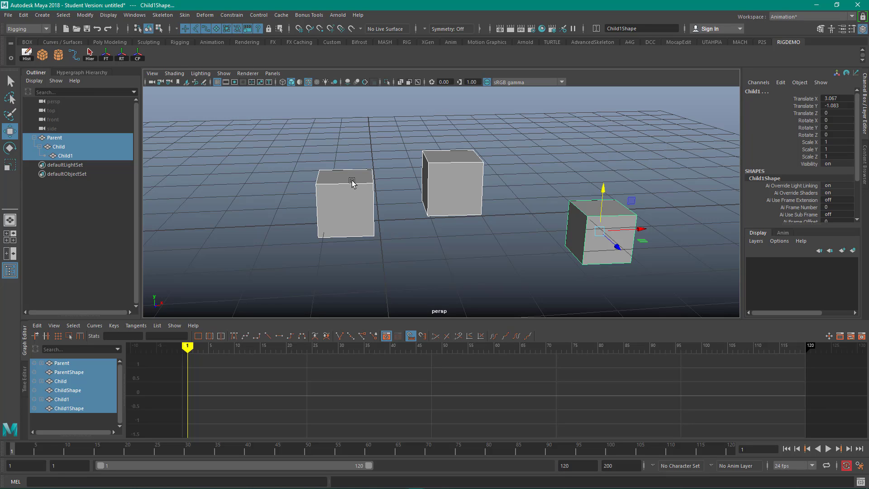
{"action": "left_click", "coordinate": [334, 140]}
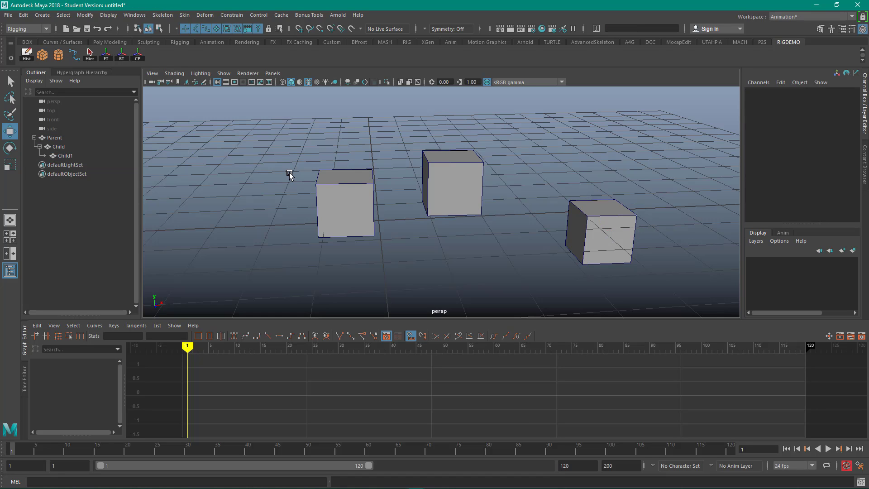
{"action": "left_click", "coordinate": [364, 211]}
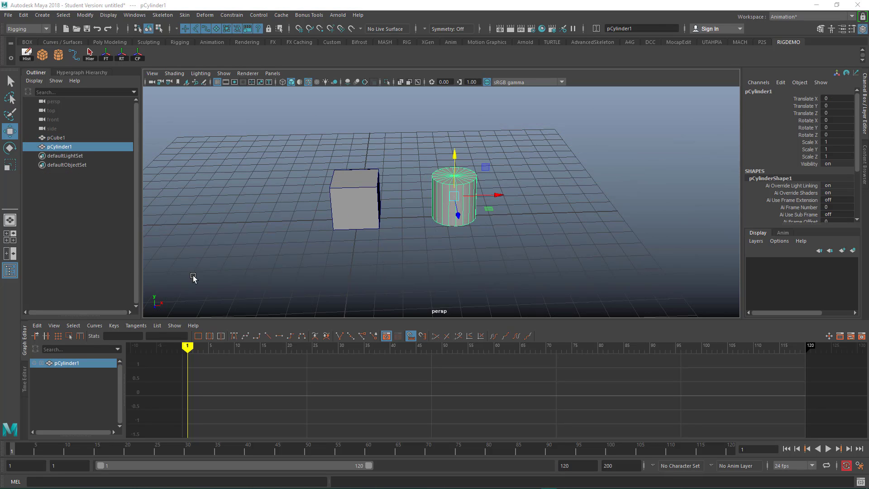
Parent the cylinder to the cube, unparent it again and clear the selection.
{"action": "mouse_move", "coordinate": [277, 224]}
{"action": "left_mouse_down", "text": "alt"}
{"action": "mouse_move", "coordinate": [282, 199]}
{"action": "mouse_move", "coordinate": [287, 223]}
{"action": "left_mouse_up", "text": "alt"}
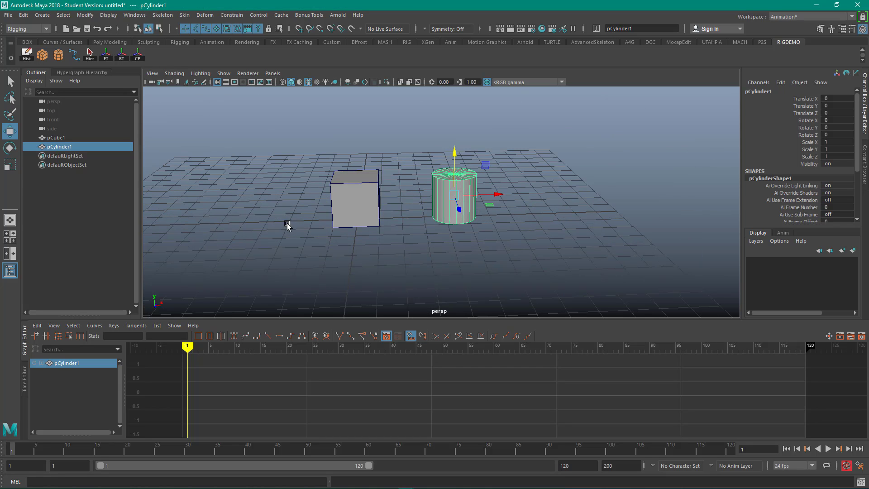
{"action": "left_click", "coordinate": [287, 223]}
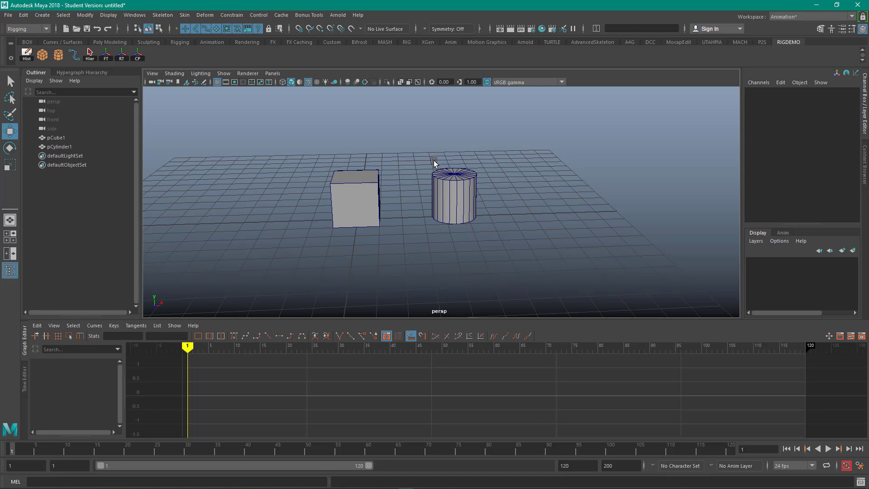
{"action": "left_click", "coordinate": [471, 204]}
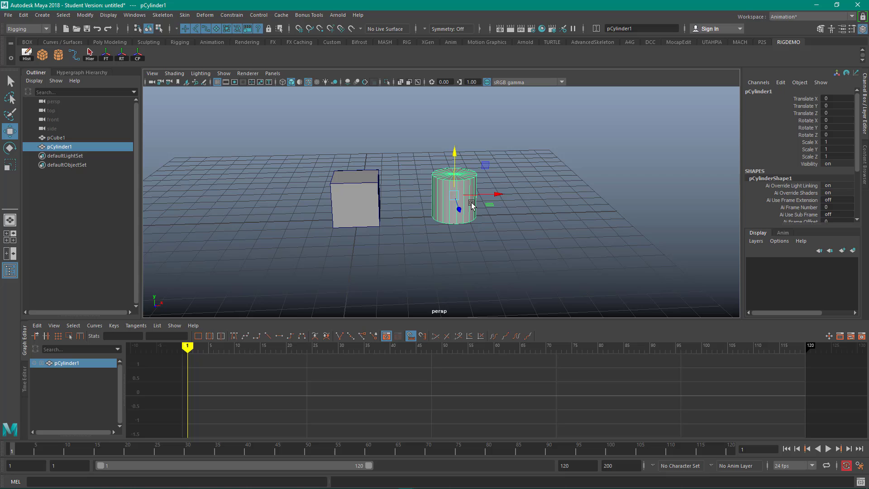
{"action": "left_click", "coordinate": [357, 185], "text": "shift"}
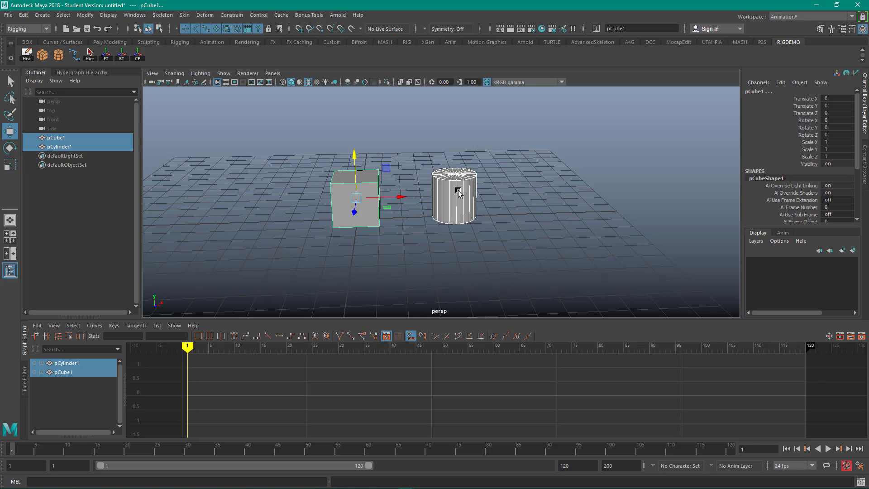
{"action": "key", "text": "p"}
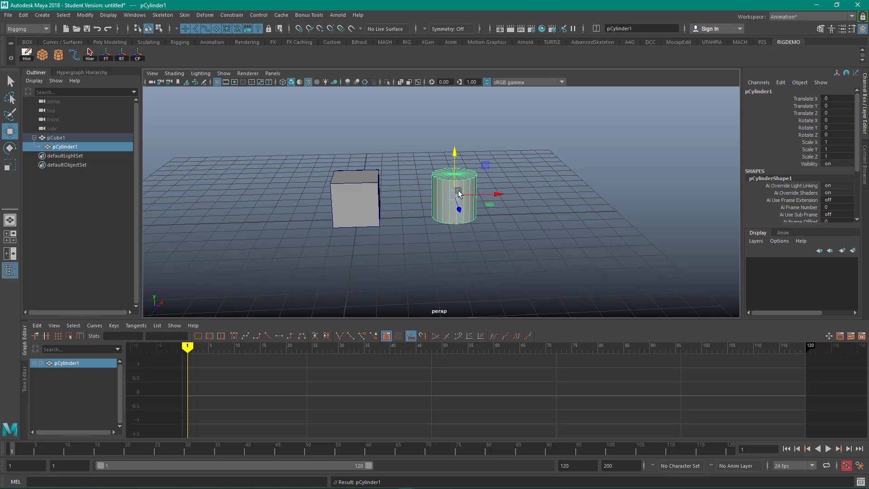
{"action": "key", "text": "shift+p"}
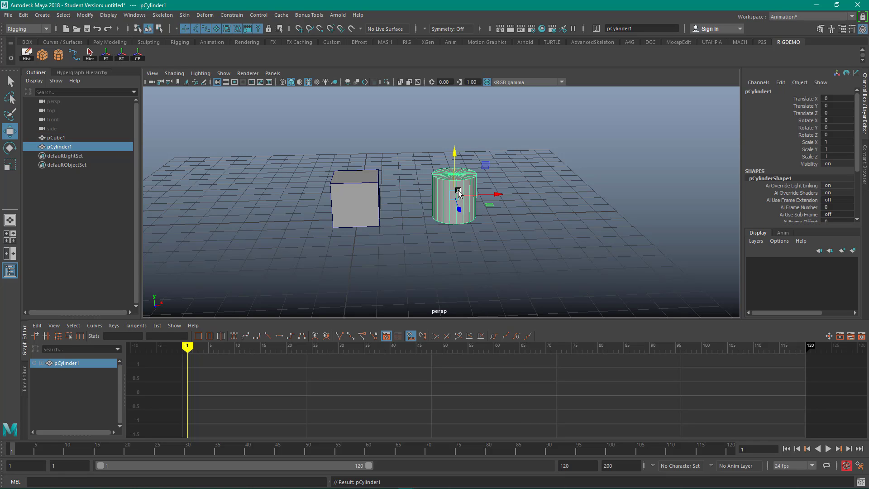
{"action": "left_click", "coordinate": [402, 148]}
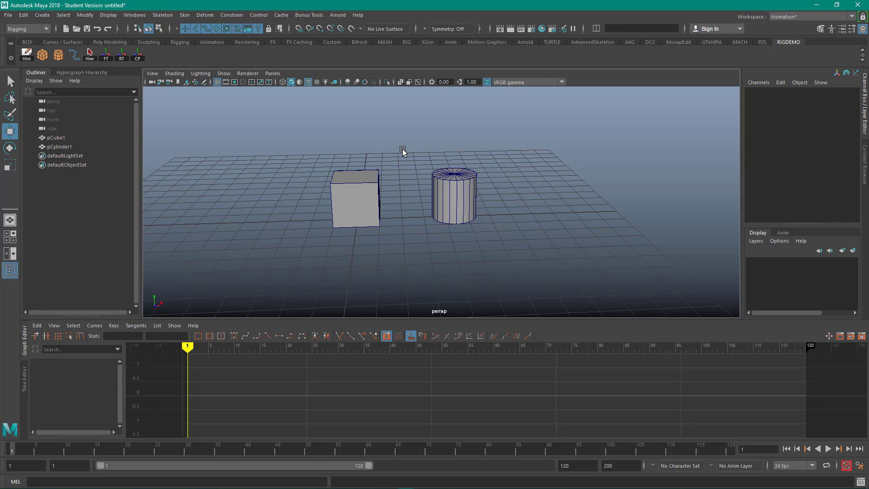
Parent pCylinder1 under pCube1 in the scene hierarchy and lower pCube1 to about -0.17 in Y.
{"action": "left_click", "coordinate": [64, 147]}
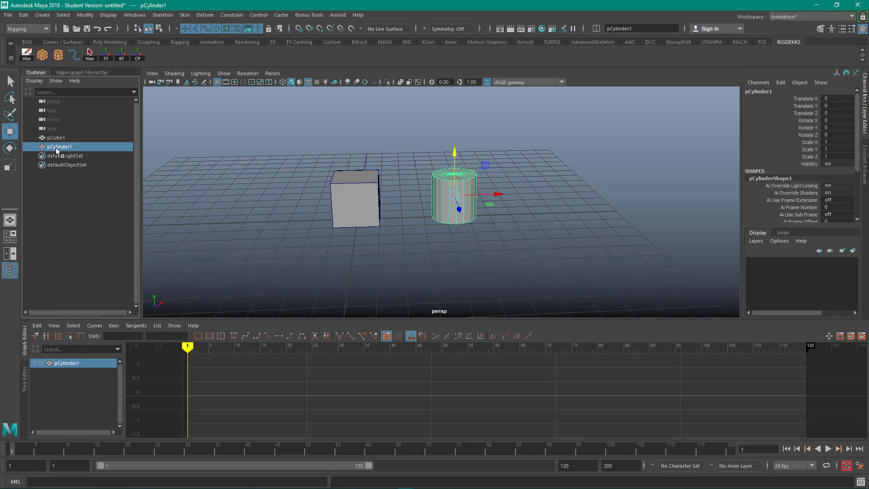
{"action": "middle_click_drag", "start_coordinate": [55, 147], "coordinate": [58, 137]}
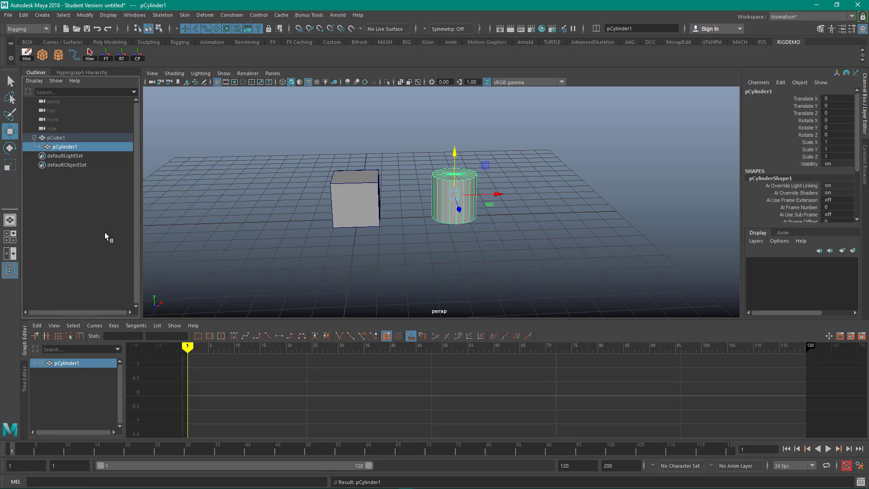
{"action": "left_click_drag", "start_coordinate": [326, 148], "coordinate": [395, 243]}
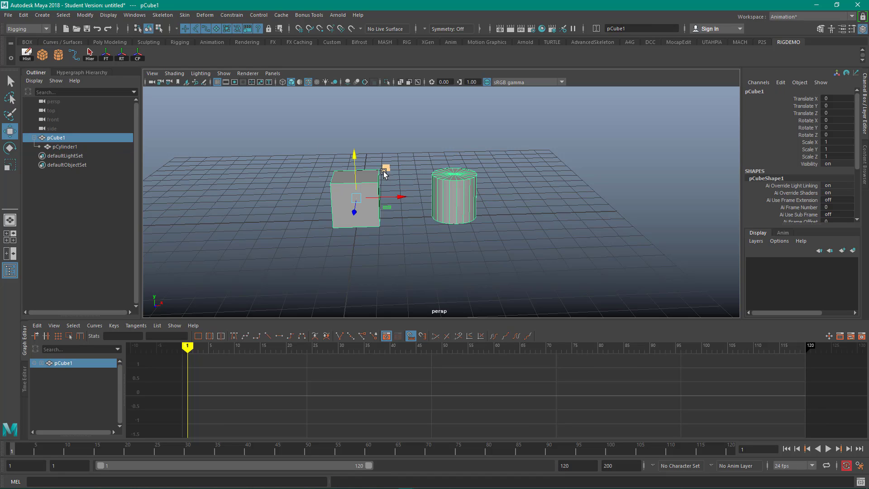
{"action": "left_click_drag", "start_coordinate": [355, 155], "coordinate": [355, 168]}
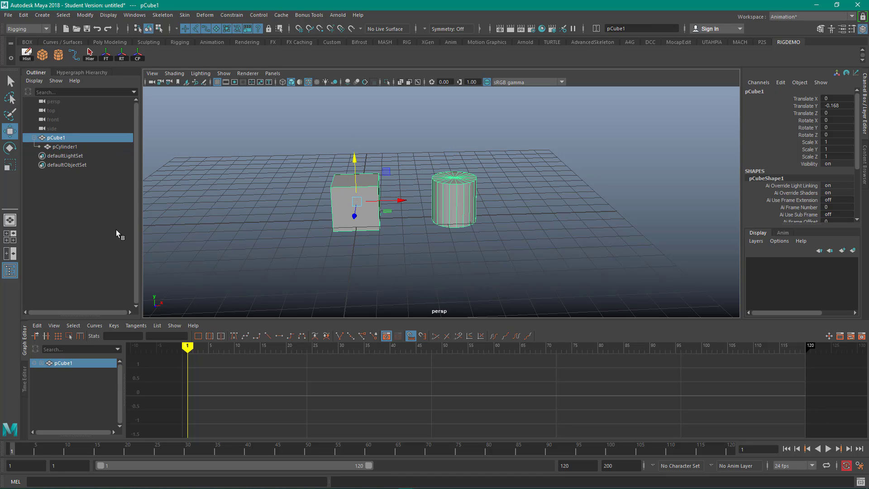
Take pCylinder1 out of pCube1's hierarchy to the top level of the scene and clear the selection.
{"action": "left_click", "coordinate": [64, 148]}
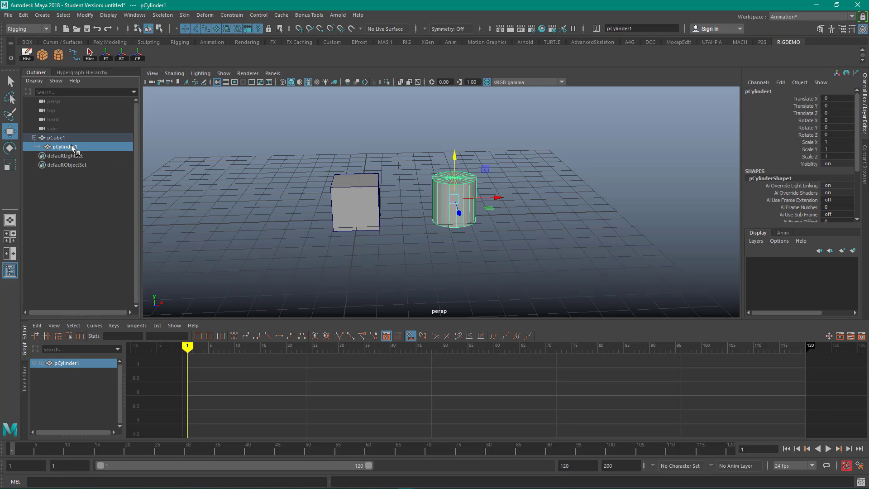
{"action": "middle_click_drag", "start_coordinate": [73, 147], "coordinate": [74, 191]}
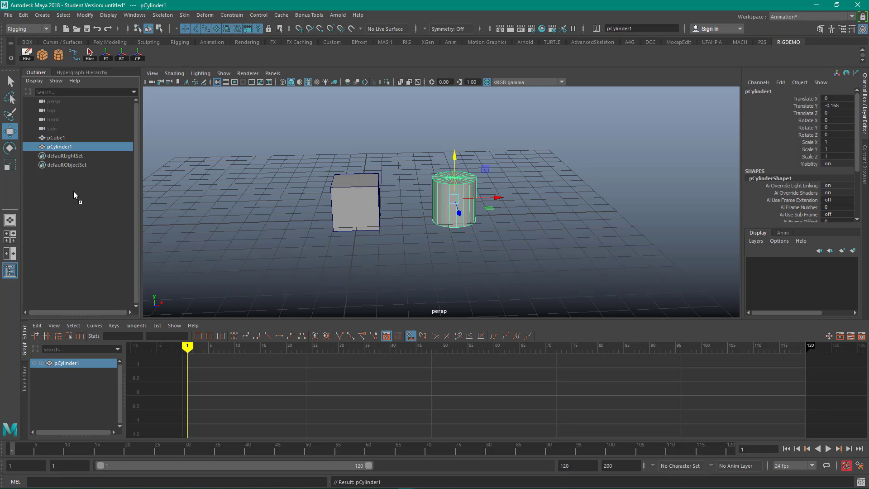
{"action": "left_click", "coordinate": [321, 145]}
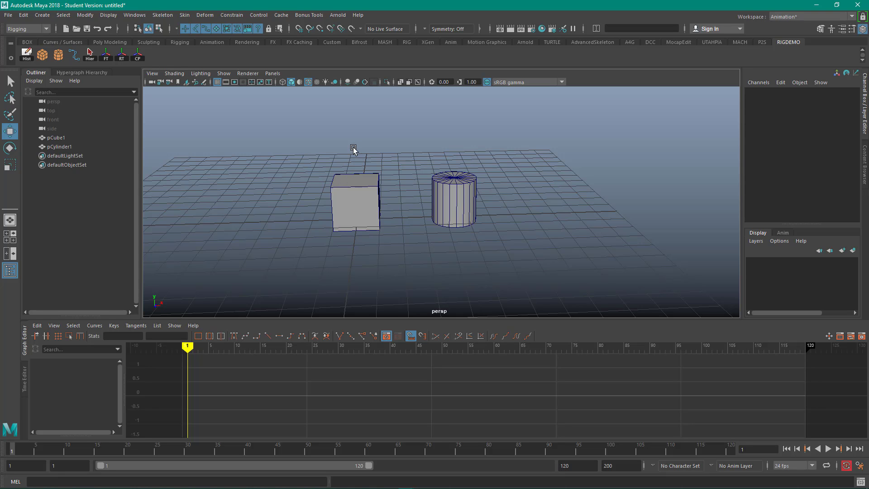
{"action": "left_click", "coordinate": [362, 183]}
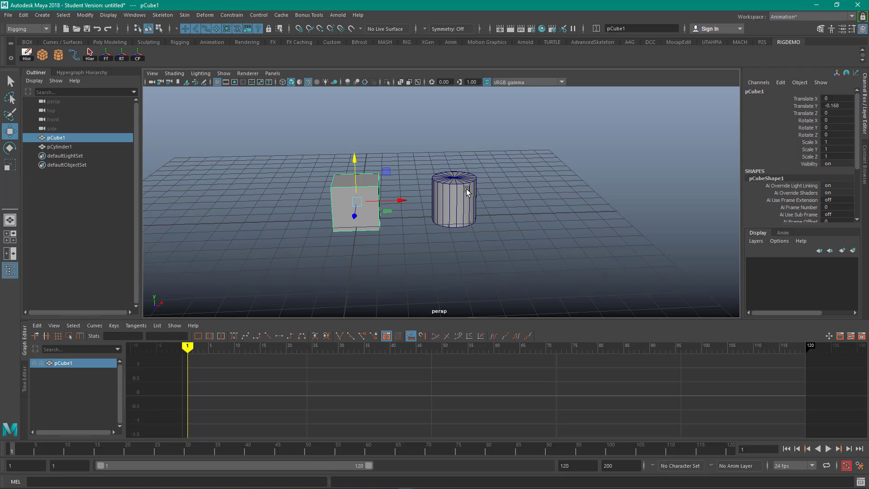
{"action": "left_click", "coordinate": [387, 150]}
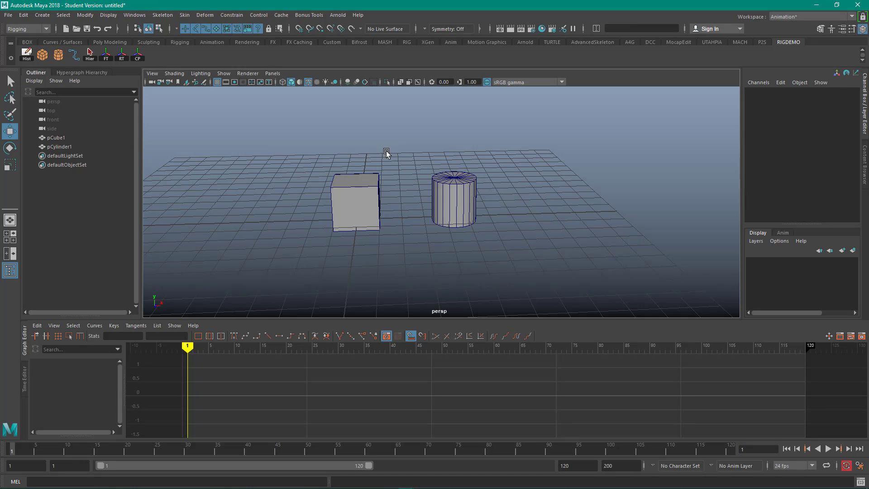
Select pCube1 first and pCylinder1 second, so the cube is the constraint driver and the cylinder is the driven object.
{"action": "left_click", "coordinate": [369, 193]}
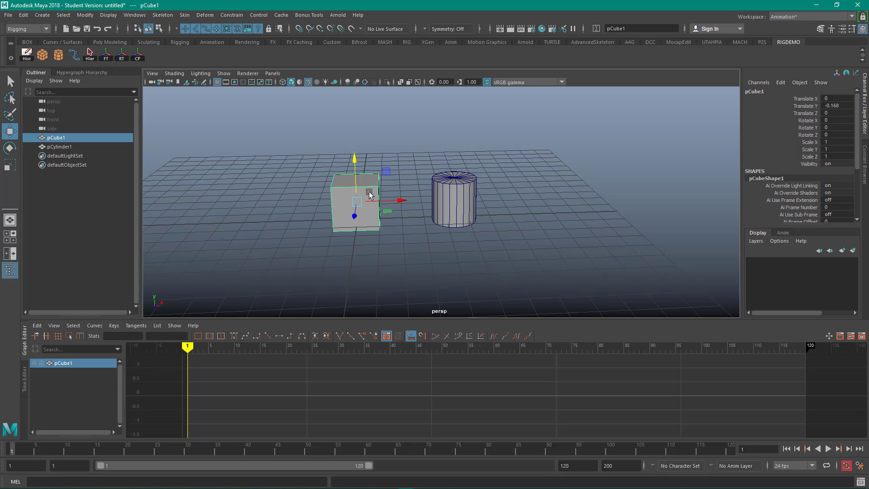
{"action": "left_click", "coordinate": [380, 117]}
{"action": "left_click", "coordinate": [374, 213]}
{"action": "left_click", "coordinate": [465, 182], "text": "shift"}
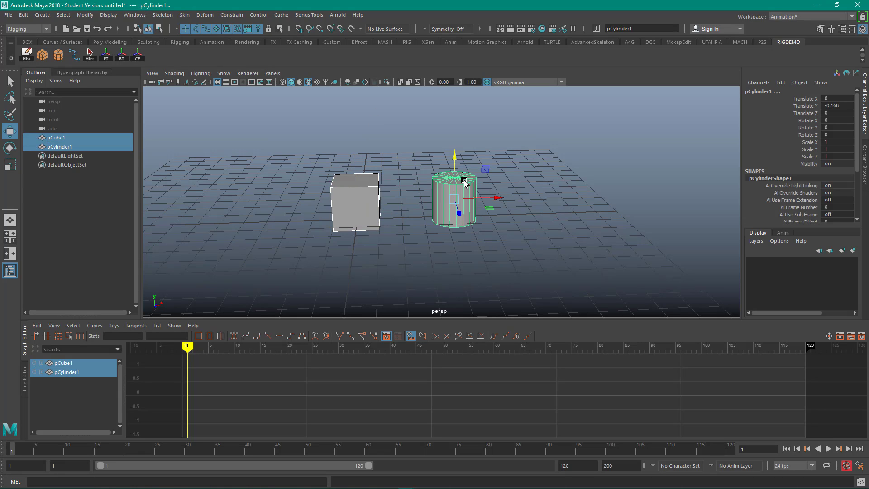
Add shortcuts for the Point, Orient and Parent constraint options to the RIGDEMO shelf.
{"action": "left_click", "coordinate": [229, 16]}
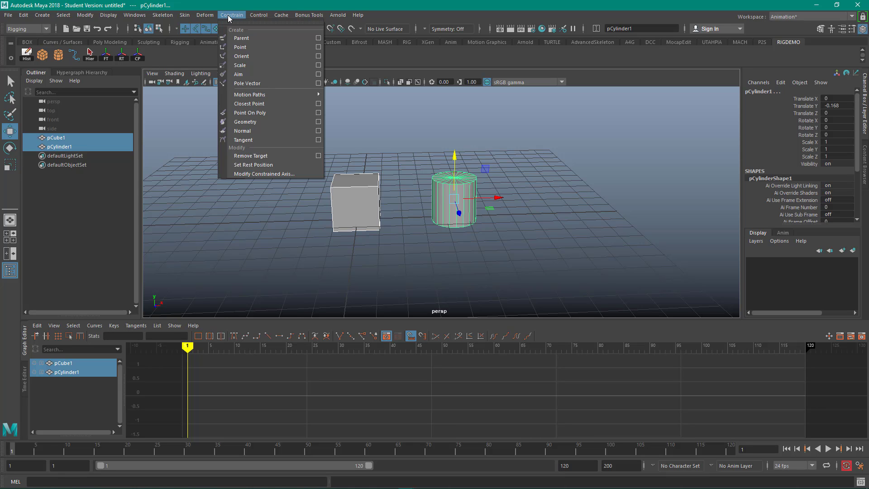
{"action": "left_click", "coordinate": [320, 50], "text": "ctrl+shift"}
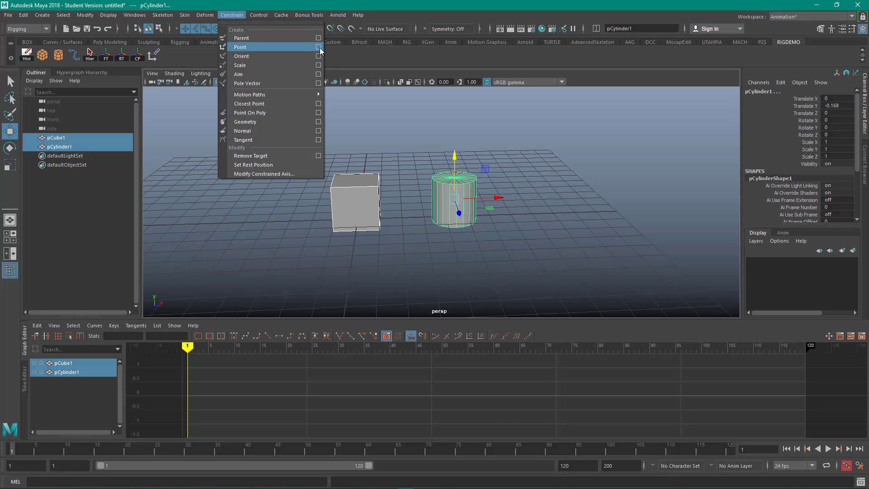
{"action": "left_click", "coordinate": [319, 58], "text": "ctrl+shift"}
{"action": "left_click", "coordinate": [320, 40], "text": "ctrl+shift"}
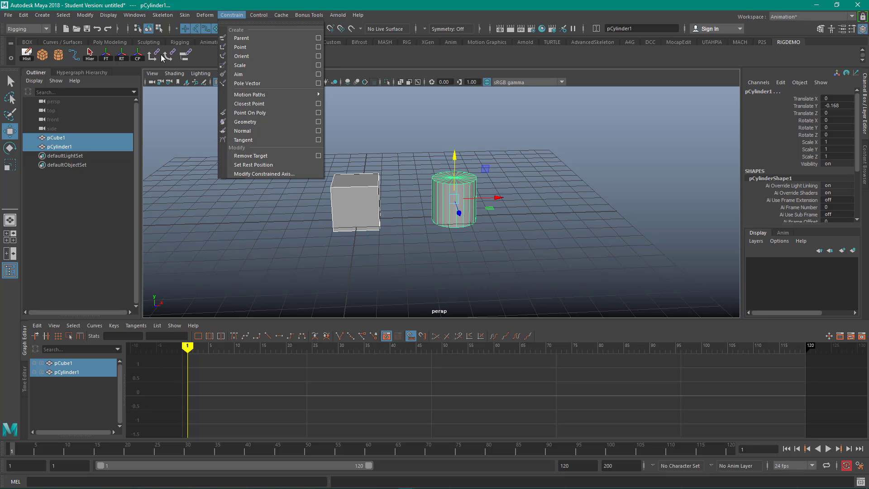
{"action": "left_click", "coordinate": [350, 54]}
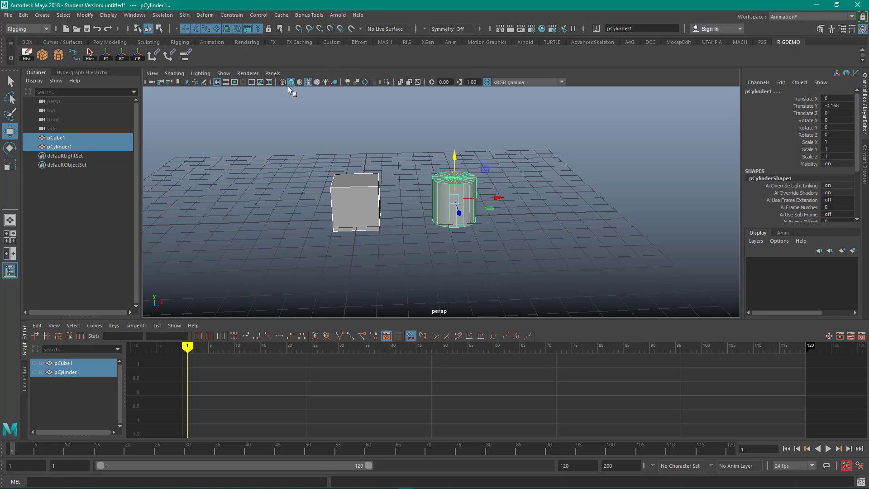
Point-constrain pCylinder1 to pCube1 using the default settings, with Maintain offset off.
{"action": "left_click", "coordinate": [151, 57]}
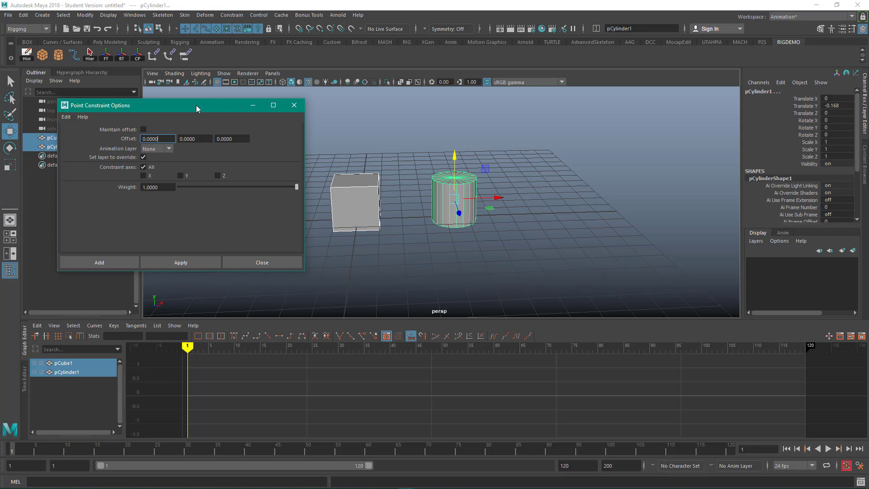
{"action": "left_click", "coordinate": [66, 117]}
{"action": "left_click", "coordinate": [84, 136]}
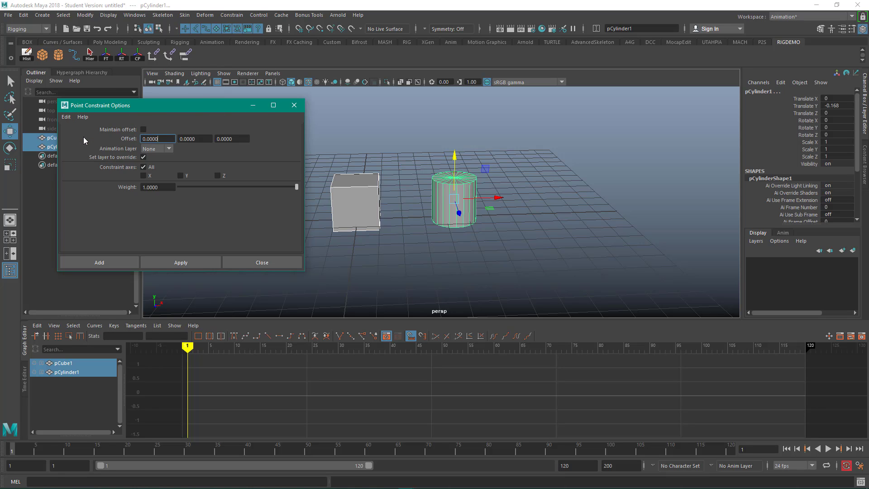
{"action": "left_click", "coordinate": [100, 261]}
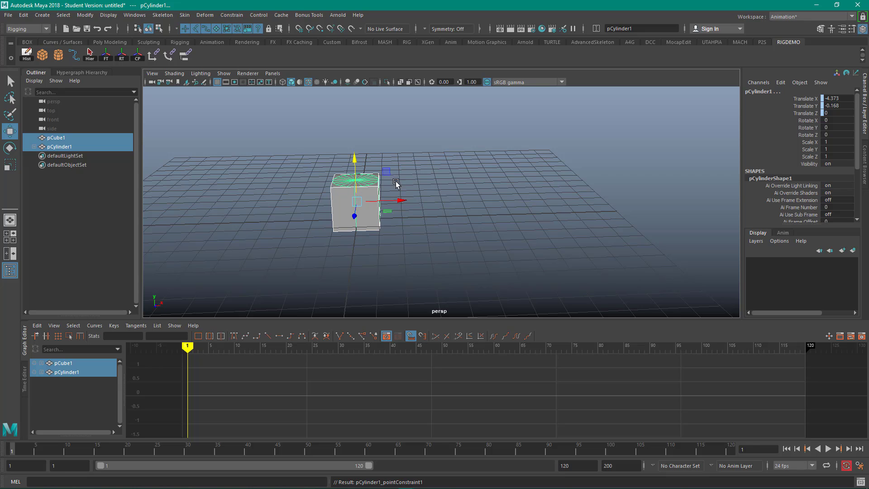
Expand pCylinder1 in the scene hierarchy and select the point constraint beneath it to examine its attributes.
{"action": "left_click", "coordinate": [35, 147]}
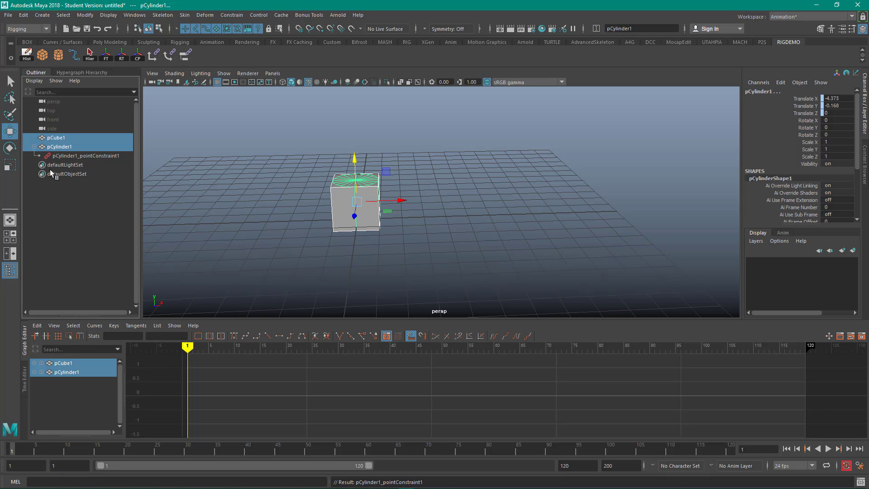
{"action": "left_click", "coordinate": [34, 147]}
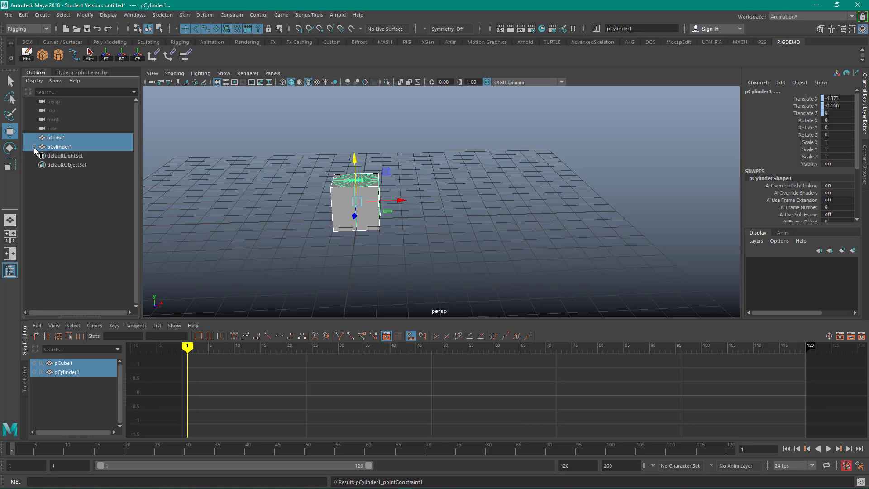
{"action": "left_click", "coordinate": [34, 147]}
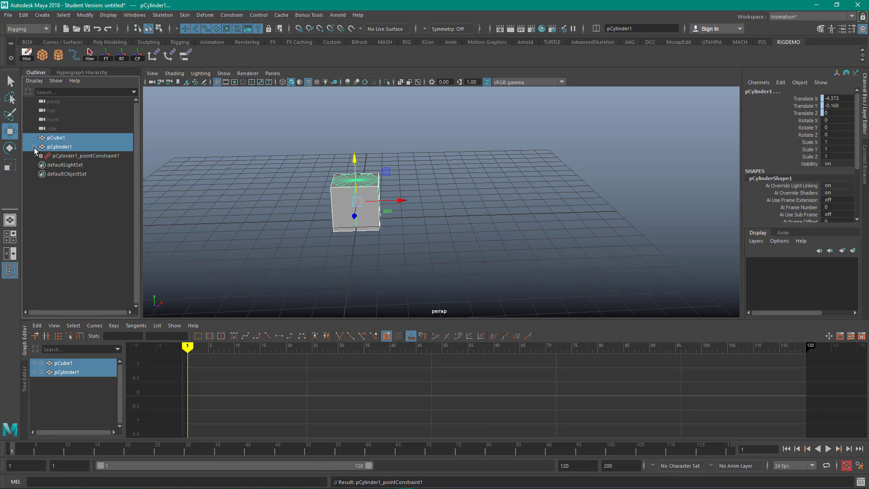
{"action": "left_click", "coordinate": [92, 156]}
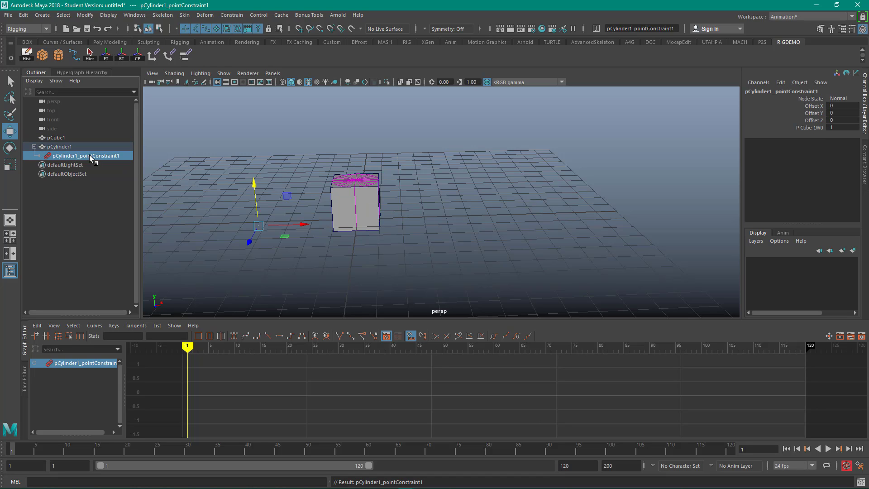
Raise pCube1 to about 0.35 in Y to test the point constraint and undo that move.
{"action": "left_click", "coordinate": [63, 137]}
{"action": "mouse_move", "coordinate": [357, 162]}
{"action": "left_mouse_down"}
{"action": "mouse_move", "coordinate": [351, 92]}
{"action": "mouse_move", "coordinate": [352, 157]}
{"action": "mouse_move", "coordinate": [350, 100]}
{"action": "mouse_move", "coordinate": [358, 149]}
{"action": "left_mouse_up"}
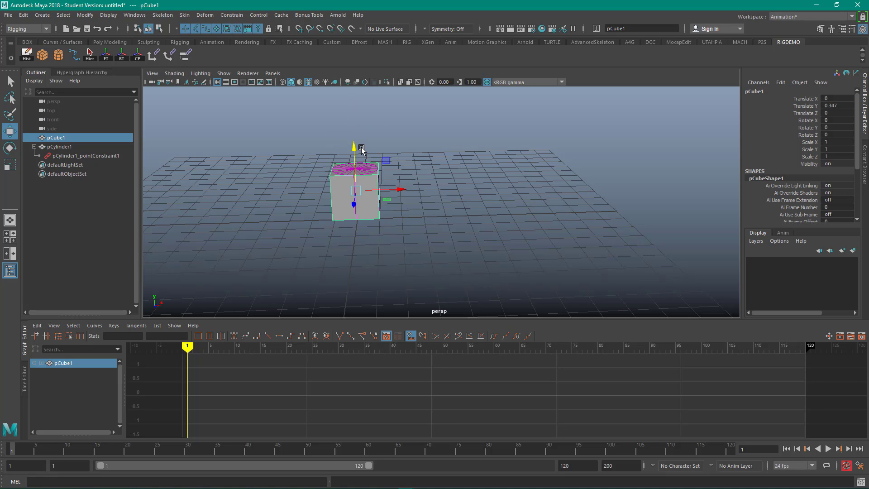
{"action": "key", "text": "ctrl+z"}
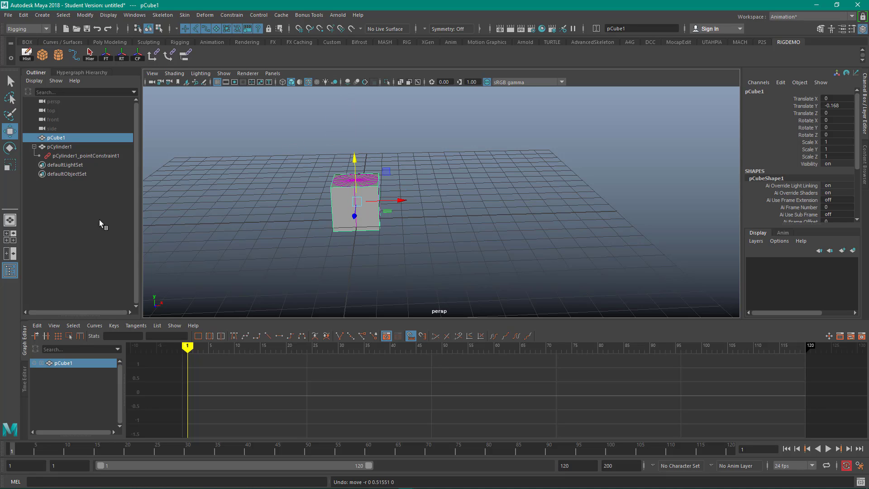
Undo the point constraint between pCube1 and pCylinder1.
{"action": "left_click", "coordinate": [89, 156]}
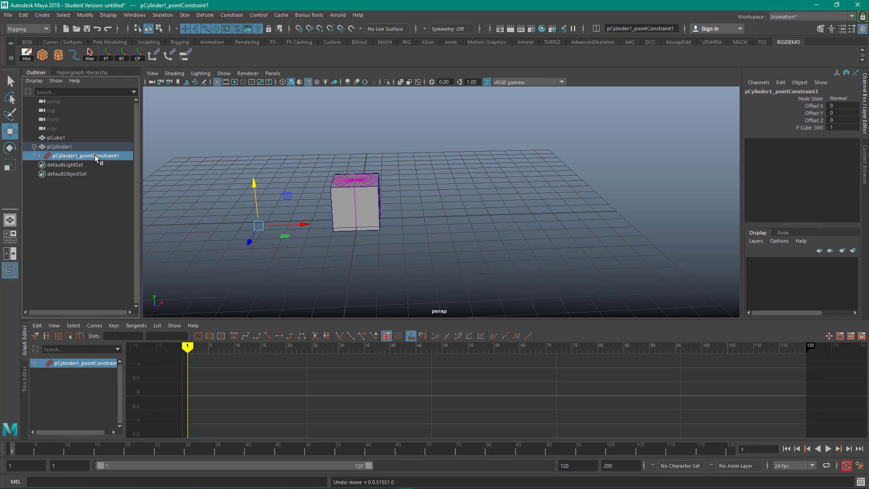
{"action": "left_click", "coordinate": [242, 134]}
{"action": "key", "text": "ctrl+z"}
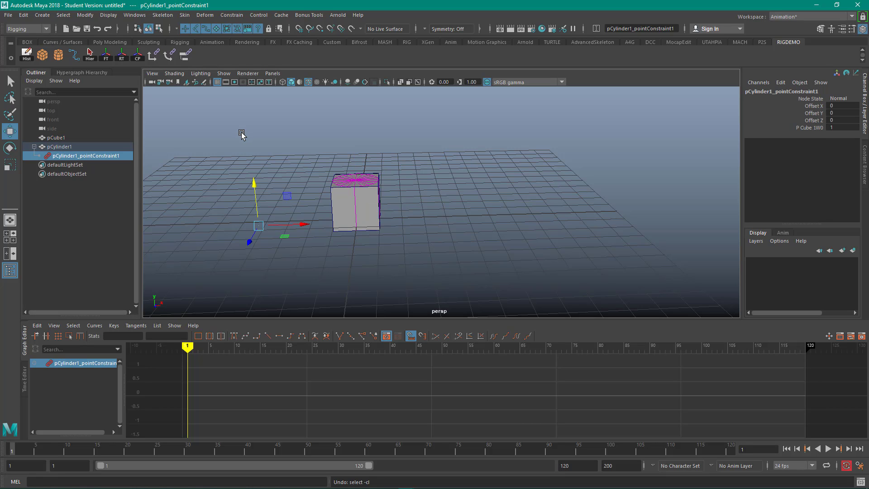
{"action": "key", "text": "ctrl+z"}
{"action": "key", "text": "ctrl+z"}
{"action": "key", "text": "ctrl+z"}
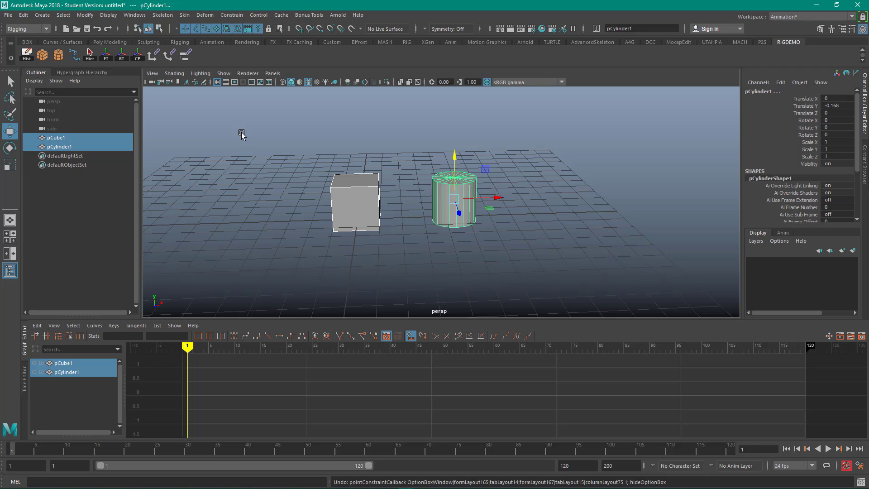
Point-constrain pCylinder1 to pCube1 with Maintain offset enabled and close the constraint options.
{"action": "left_click", "coordinate": [367, 145]}
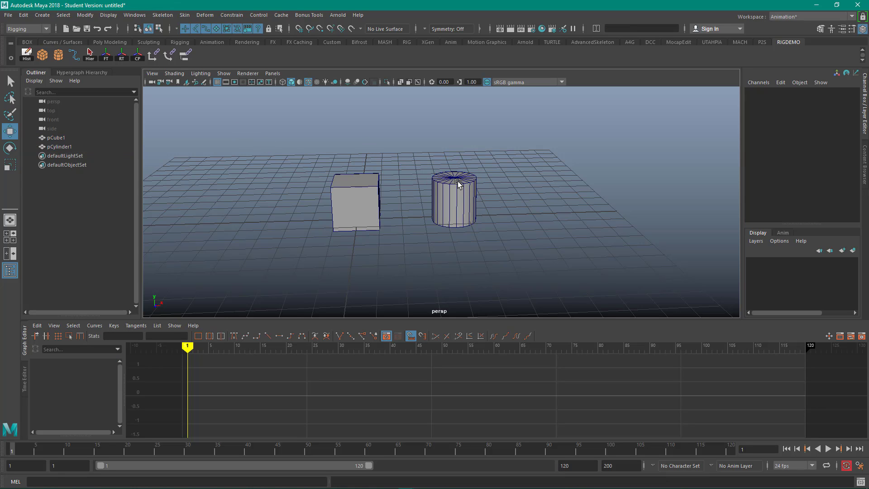
{"action": "left_click_drag", "start_coordinate": [343, 158], "coordinate": [371, 236]}
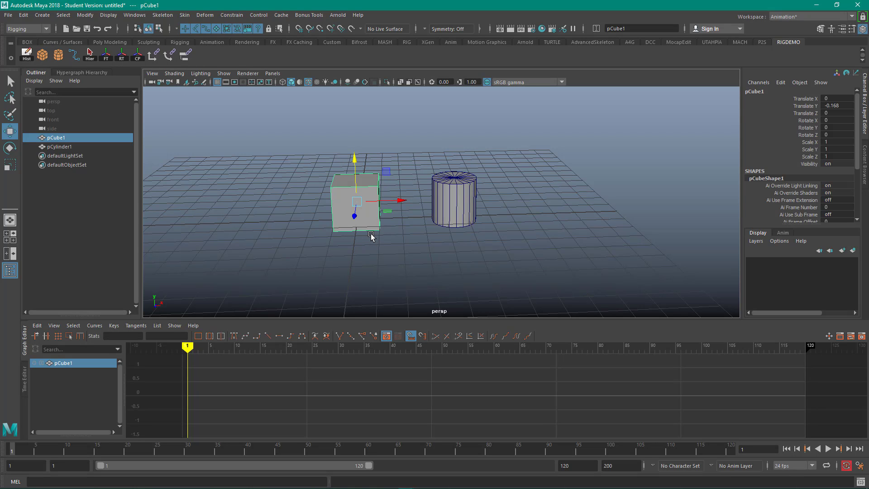
{"action": "left_click_drag", "start_coordinate": [427, 156], "coordinate": [455, 197], "text": "shift"}
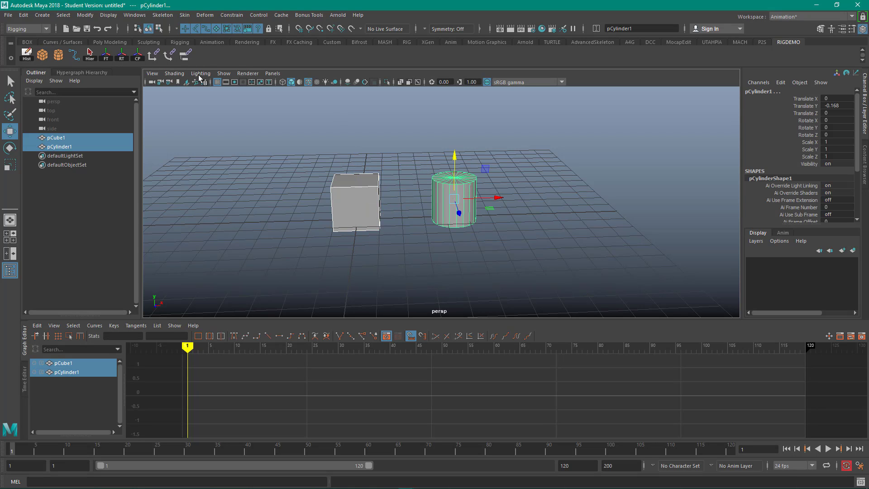
{"action": "left_click", "coordinate": [154, 57]}
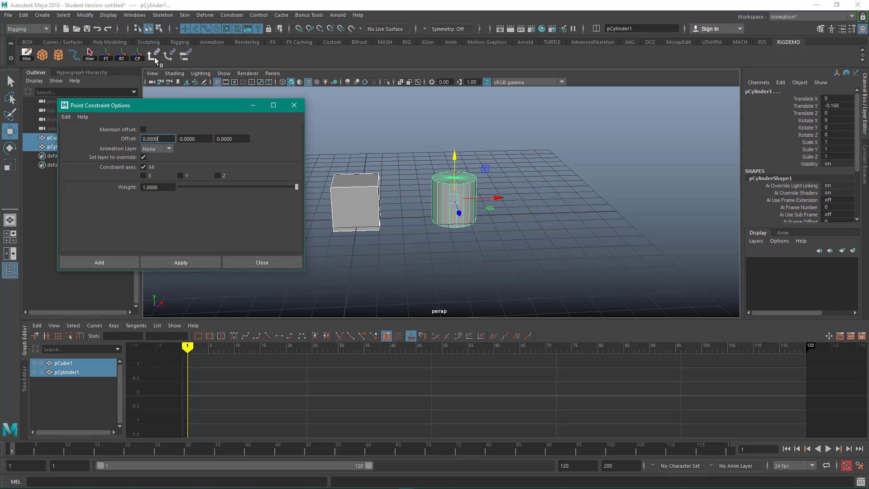
{"action": "left_click", "coordinate": [143, 130]}
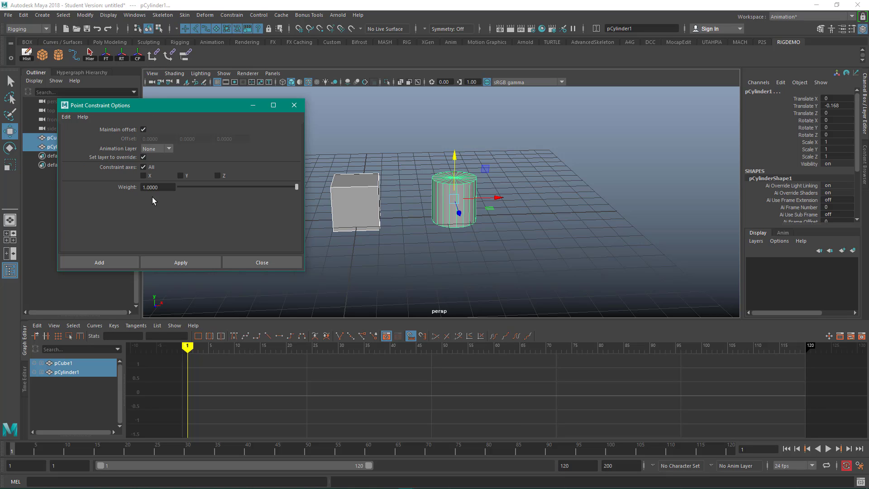
{"action": "left_click", "coordinate": [172, 262]}
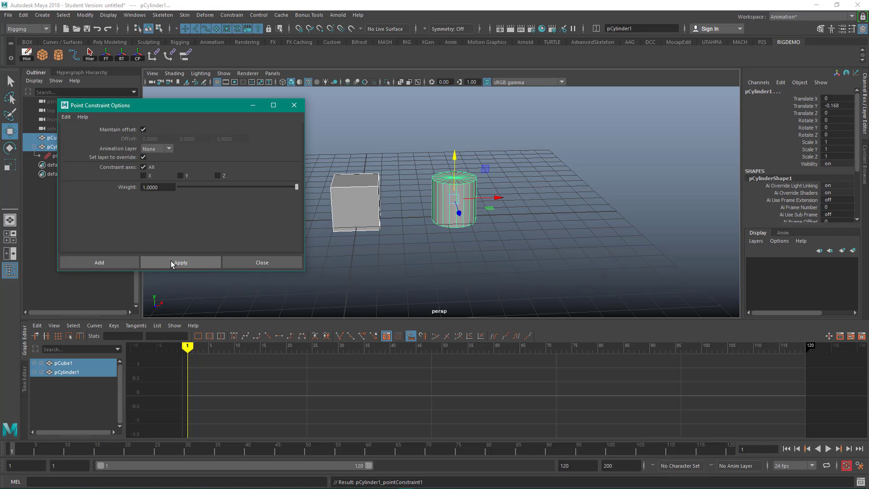
{"action": "left_click", "coordinate": [294, 105]}
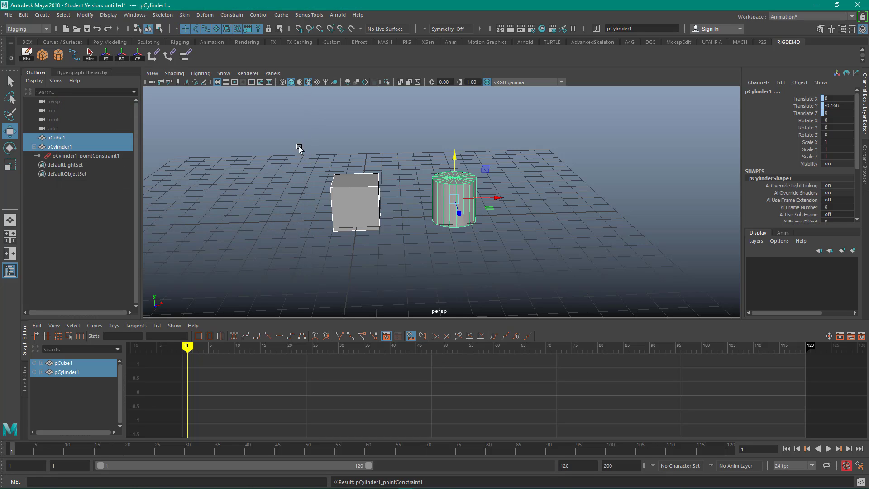
Raise pCube1 to about 0.825 in Y to test the cylinder's point constraint.
{"action": "left_click", "coordinate": [312, 155]}
{"action": "left_click", "coordinate": [354, 190]}
{"action": "mouse_move", "coordinate": [354, 164]}
{"action": "left_mouse_down"}
{"action": "mouse_move", "coordinate": [352, 110]}
{"action": "mouse_move", "coordinate": [351, 166]}
{"action": "mouse_move", "coordinate": [333, 181]}
{"action": "mouse_move", "coordinate": [346, 96]}
{"action": "mouse_move", "coordinate": [349, 154]}
{"action": "left_mouse_up"}
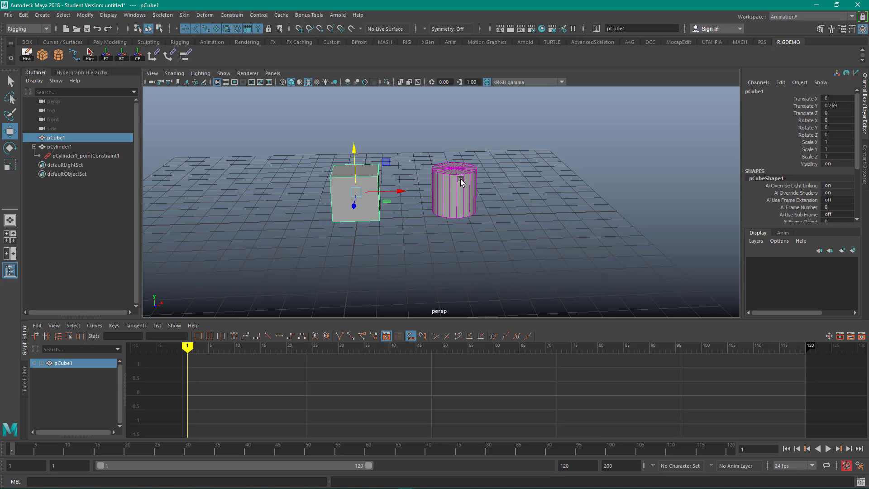
{"action": "left_click", "coordinate": [397, 124]}
{"action": "left_click", "coordinate": [356, 186]}
{"action": "mouse_move", "coordinate": [354, 152]}
{"action": "left_mouse_down"}
{"action": "mouse_move", "coordinate": [353, 128]}
{"action": "mouse_move", "coordinate": [356, 173]}
{"action": "mouse_move", "coordinate": [355, 157]}
{"action": "left_mouse_up"}
Rotate pCube1 to about -19 degrees around Y to test the point constraint, undo the rotation and clear the selection.
{"action": "key", "text": "e"}
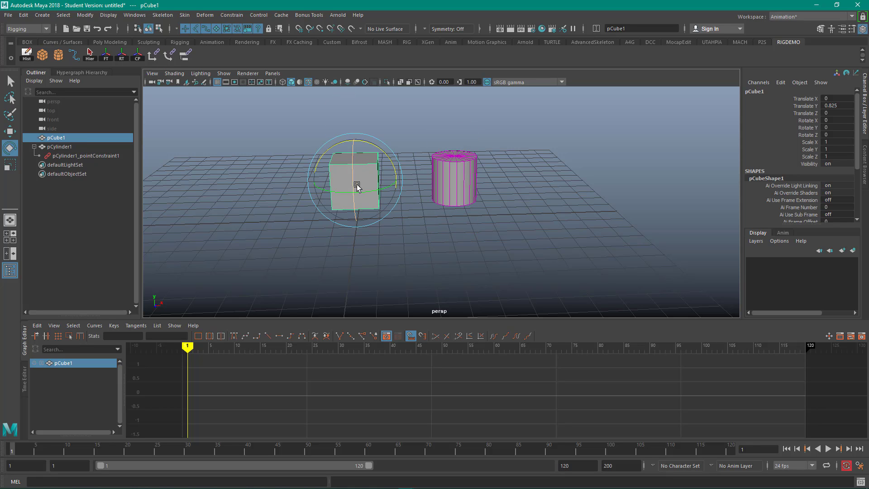
{"action": "left_click_drag", "start_coordinate": [384, 186], "coordinate": [380, 191]}
{"action": "left_click_drag", "start_coordinate": [335, 192], "coordinate": [373, 178]}
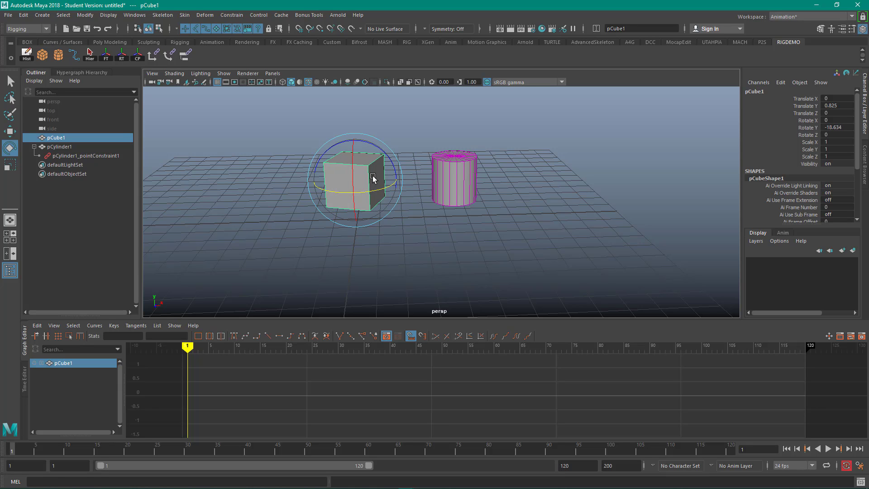
{"action": "left_click", "coordinate": [398, 119]}
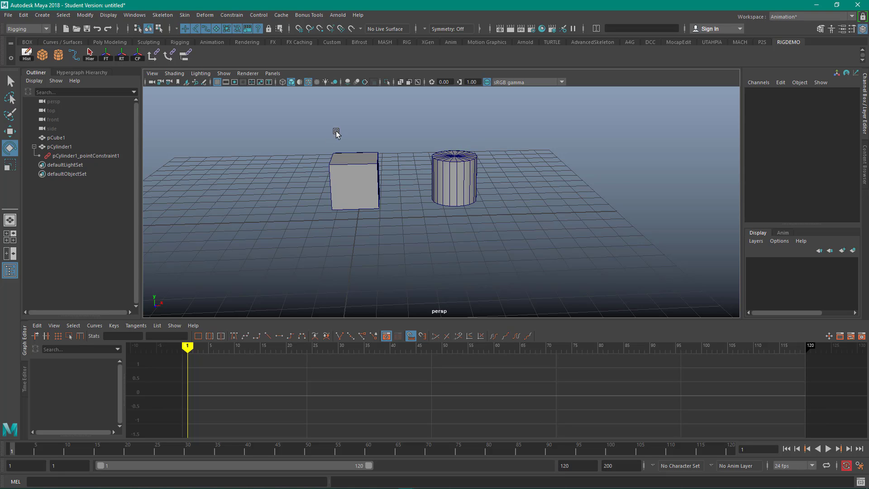
Orient-constrain pCylinder1 to pCube1 with Maintain offset enabled and close the constraint options.
{"action": "left_click_drag", "start_coordinate": [334, 128], "coordinate": [371, 187]}
{"action": "left_click_drag", "start_coordinate": [436, 119], "coordinate": [476, 183], "text": "shift"}
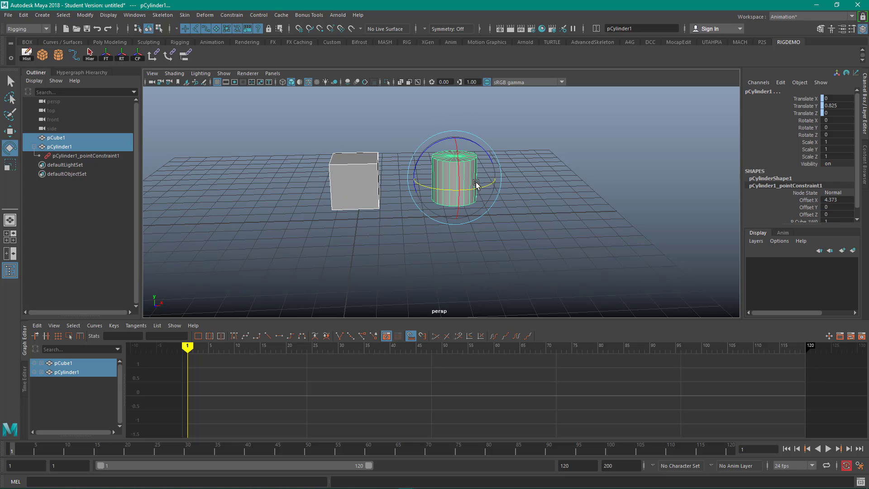
{"action": "double_click", "coordinate": [167, 58]}
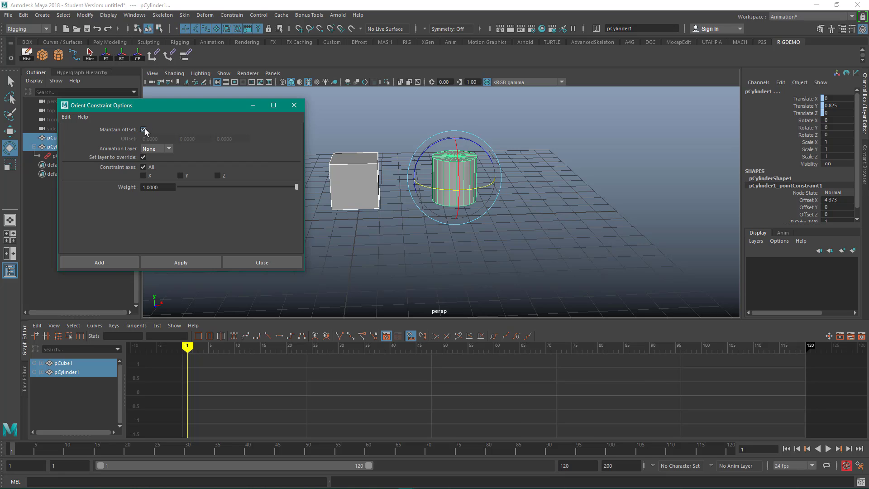
{"action": "left_click", "coordinate": [167, 262]}
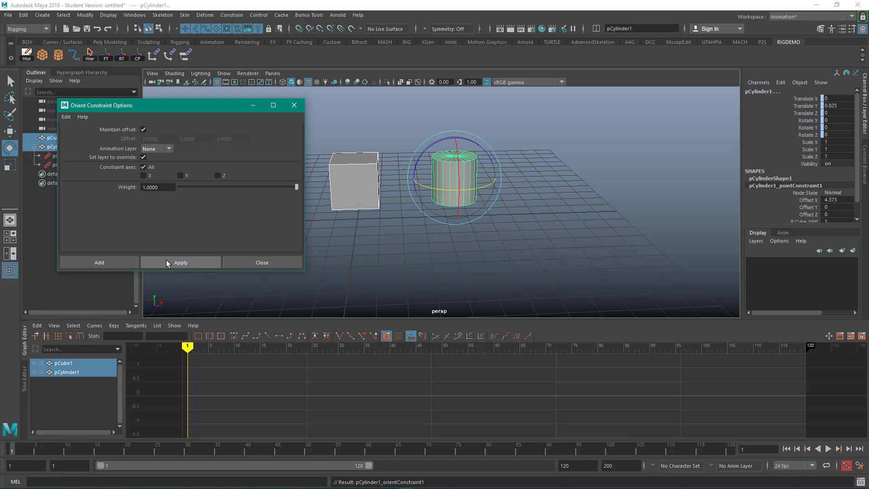
{"action": "left_click", "coordinate": [238, 263]}
Raise pCube1 to about 1.93 in Y and rotate it to about 16 degrees around Y to test both constraints.
{"action": "left_click", "coordinate": [329, 260]}
{"action": "left_click_drag", "start_coordinate": [317, 170], "coordinate": [375, 219]}
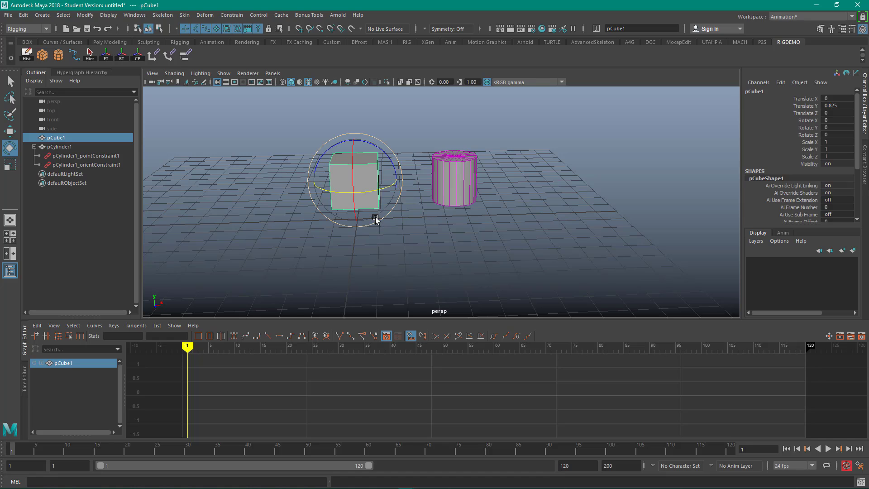
{"action": "key", "text": "w"}
{"action": "left_click_drag", "start_coordinate": [353, 136], "coordinate": [363, 118]}
{"action": "key", "text": "e"}
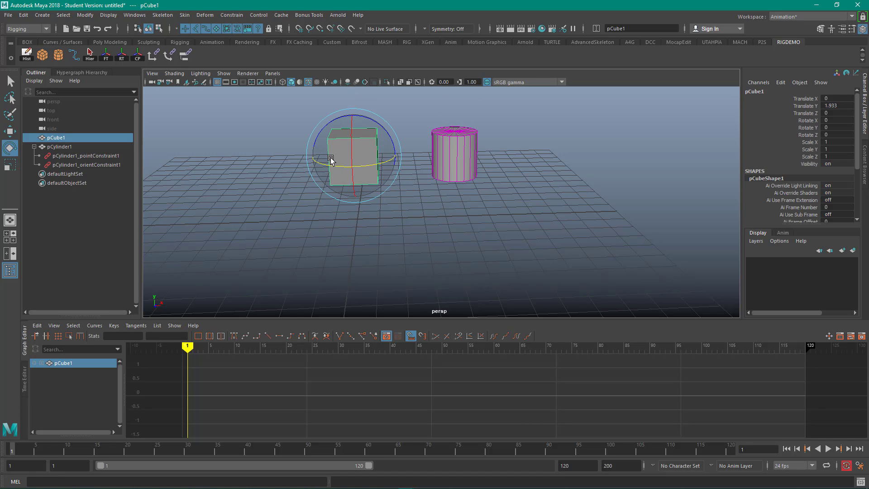
{"action": "left_click_drag", "start_coordinate": [328, 165], "coordinate": [362, 167]}
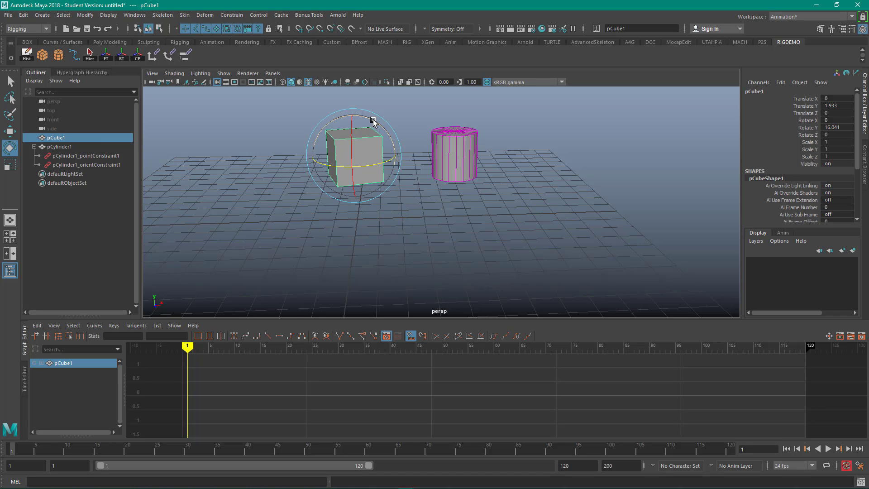
Rotate pCube1 to about -2 degrees around Z and 1 degree around Y to test both constraints, and undo the test rotations and raise.
{"action": "left_click_drag", "start_coordinate": [380, 123], "coordinate": [364, 132]}
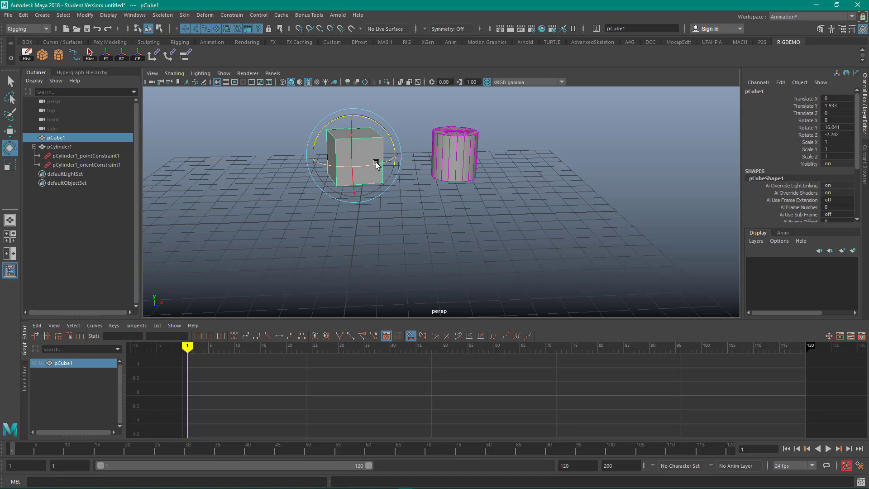
{"action": "mouse_move", "coordinate": [376, 164]}
{"action": "left_mouse_down"}
{"action": "mouse_move", "coordinate": [374, 146]}
{"action": "mouse_move", "coordinate": [389, 163]}
{"action": "mouse_move", "coordinate": [357, 161]}
{"action": "mouse_move", "coordinate": [377, 156]}
{"action": "left_mouse_up"}
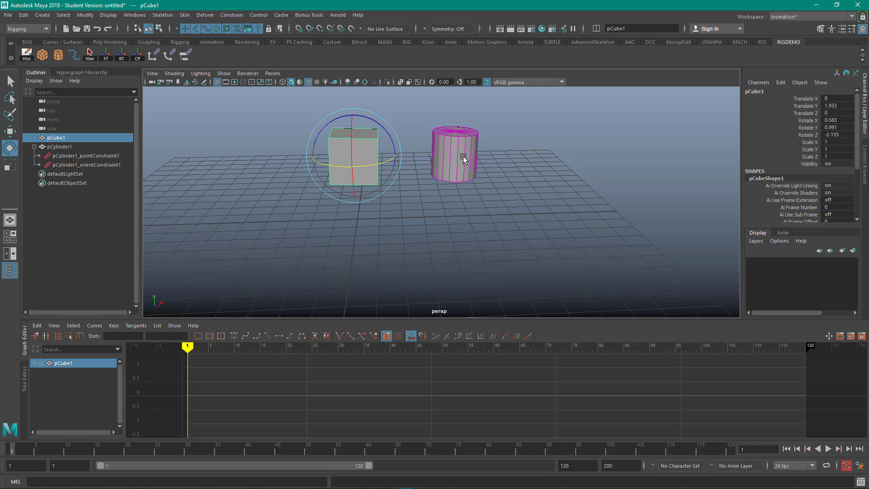
{"action": "key", "text": "ctrl+z"}
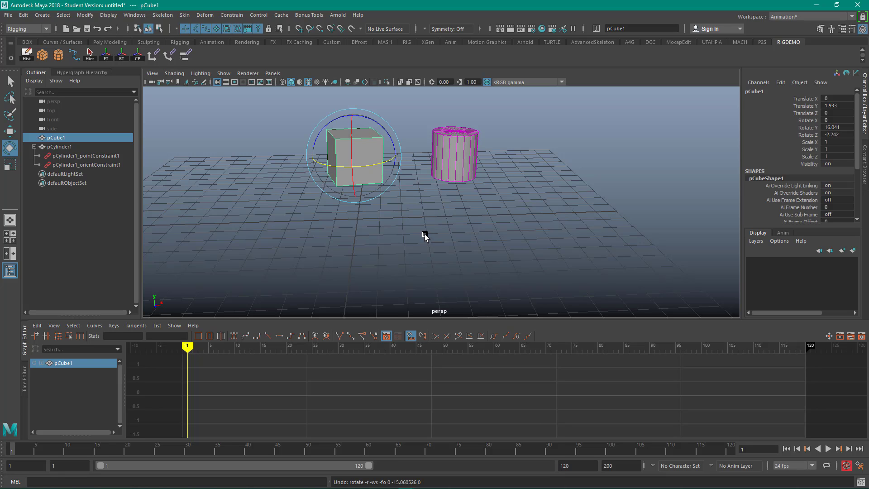
{"action": "key", "text": "ctrl+z"}
{"action": "key", "text": "ctrl+z"}
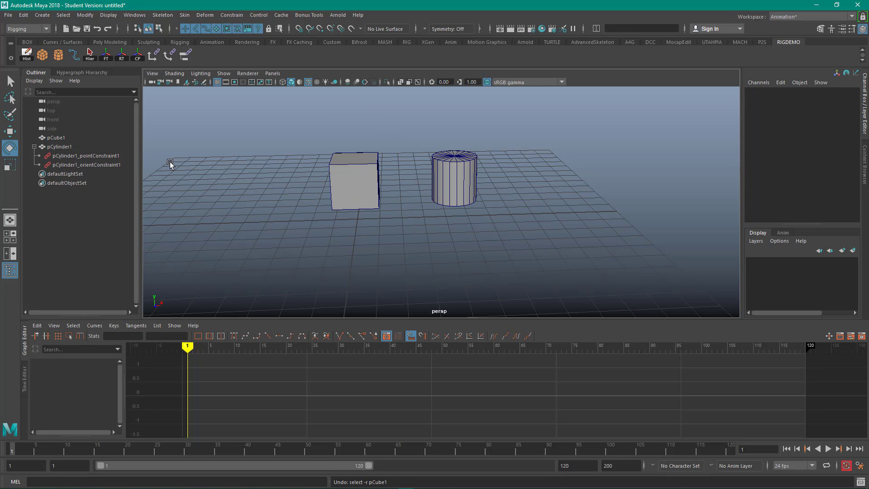
Delete the point constraint and the orient constraint from pCylinder1.
{"action": "left_click", "coordinate": [91, 157]}
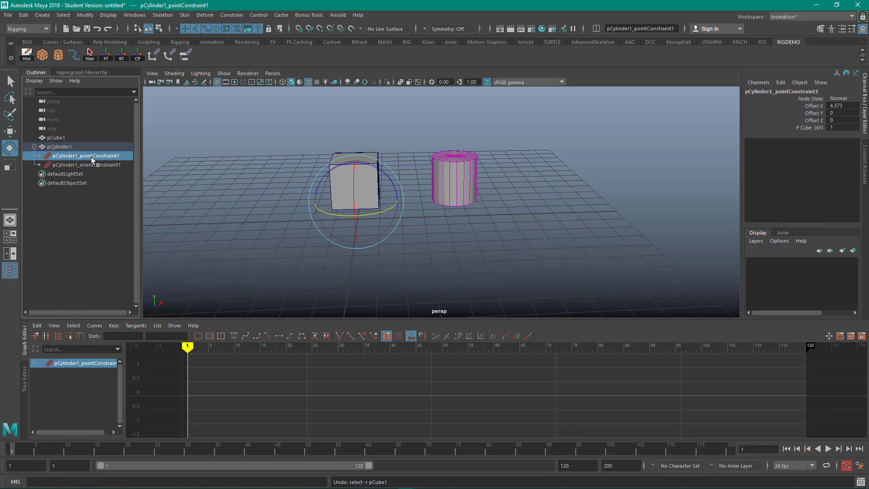
{"action": "key", "text": "Delete"}
{"action": "left_click", "coordinate": [91, 156]}
{"action": "key", "text": "Delete"}
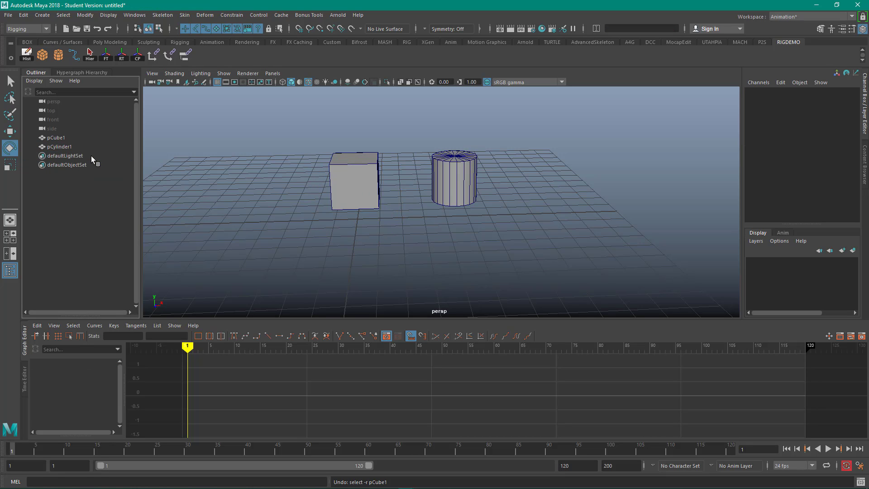
Reset the parent constraint options and parent-constrain pCylinder1 to pCube1 with Maintain offset enabled.
{"action": "left_click", "coordinate": [376, 178]}
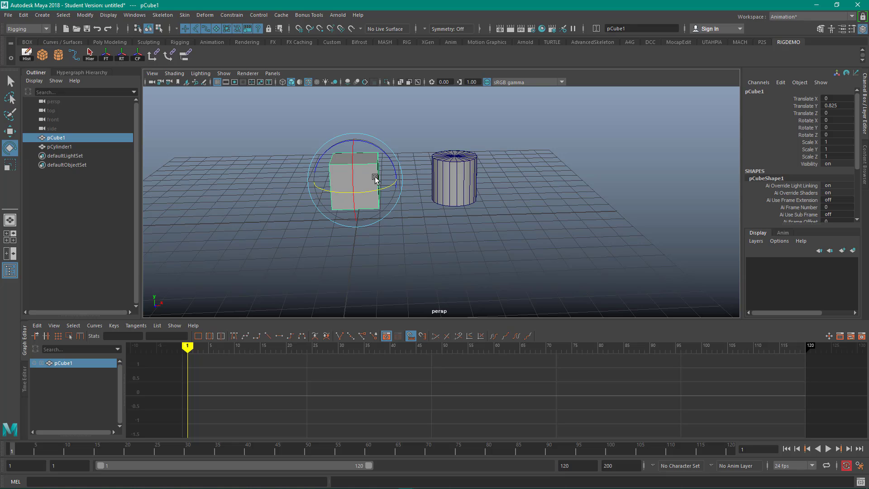
{"action": "left_click", "coordinate": [476, 184], "text": "shift"}
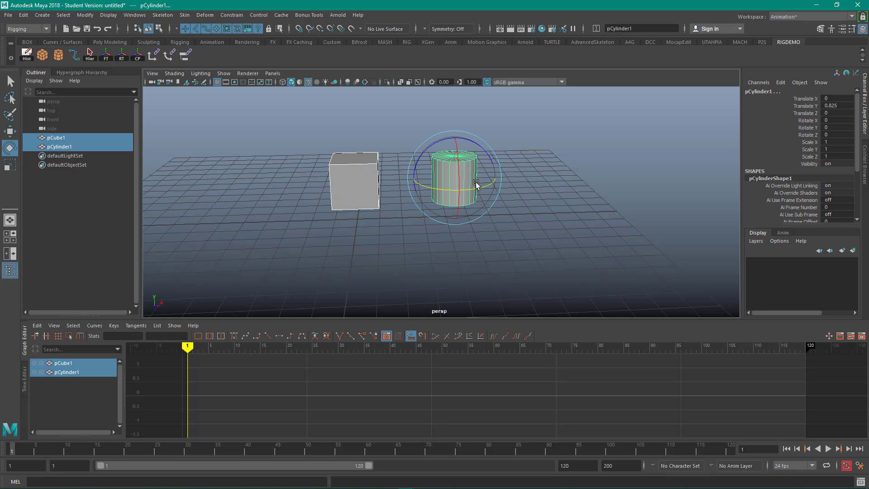
{"action": "double_click", "coordinate": [185, 55]}
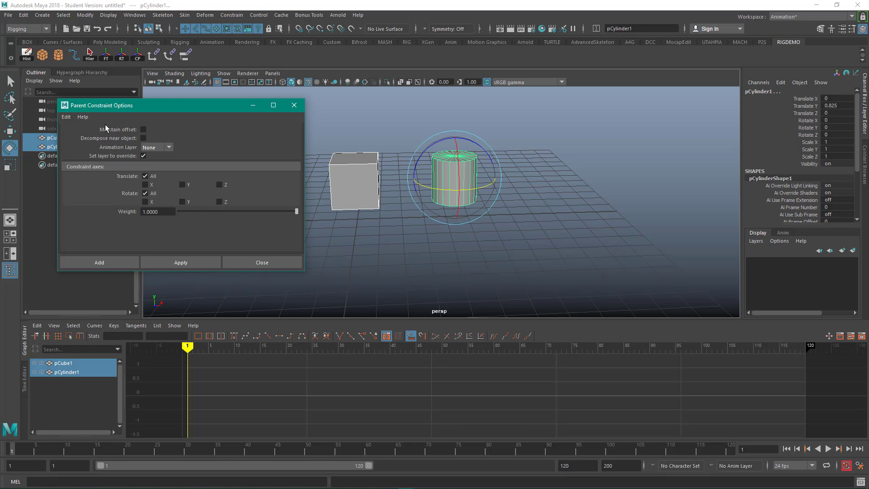
{"action": "left_click", "coordinate": [71, 119]}
{"action": "left_click", "coordinate": [75, 136]}
{"action": "left_click", "coordinate": [178, 261]}
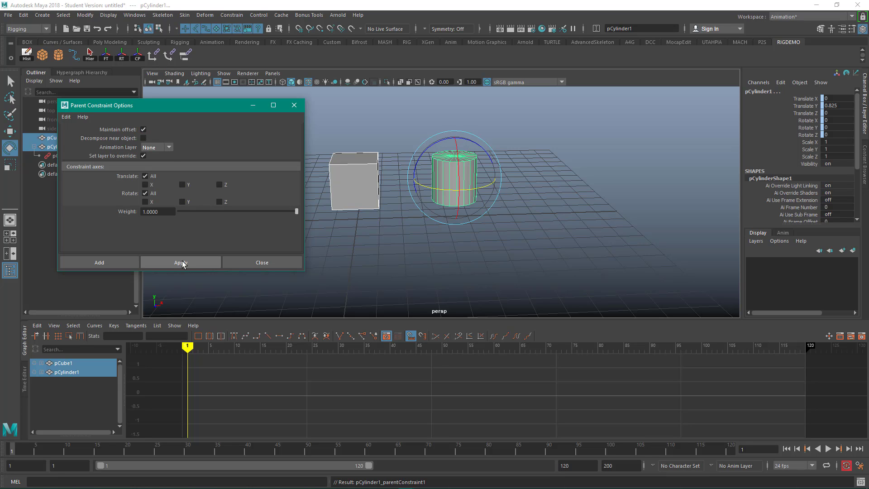
{"action": "left_click", "coordinate": [278, 264]}
{"action": "left_click", "coordinate": [393, 257]}
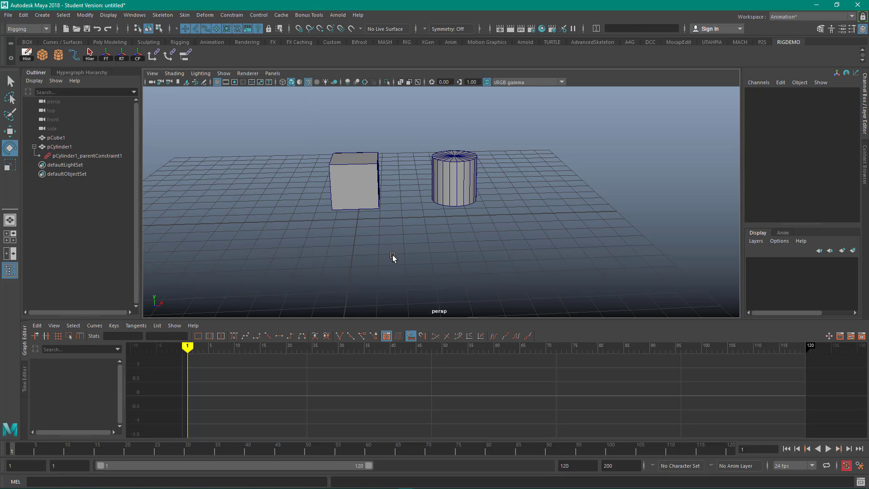
Rotate pCube1 to about 15 degrees around Z and raise it to about 0.96 in Y to test the parent constraint, and undo both changes.
{"action": "left_click_drag", "start_coordinate": [317, 133], "coordinate": [377, 192]}
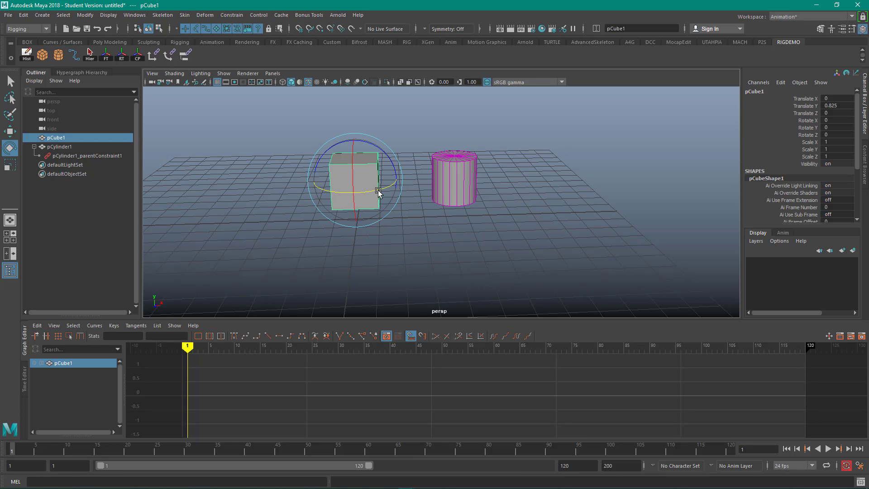
{"action": "left_click_drag", "start_coordinate": [386, 161], "coordinate": [368, 207]}
{"action": "key", "text": "w"}
{"action": "mouse_move", "coordinate": [352, 139]}
{"action": "left_mouse_down"}
{"action": "mouse_move", "coordinate": [351, 91]}
{"action": "mouse_move", "coordinate": [357, 137]}
{"action": "left_mouse_up"}
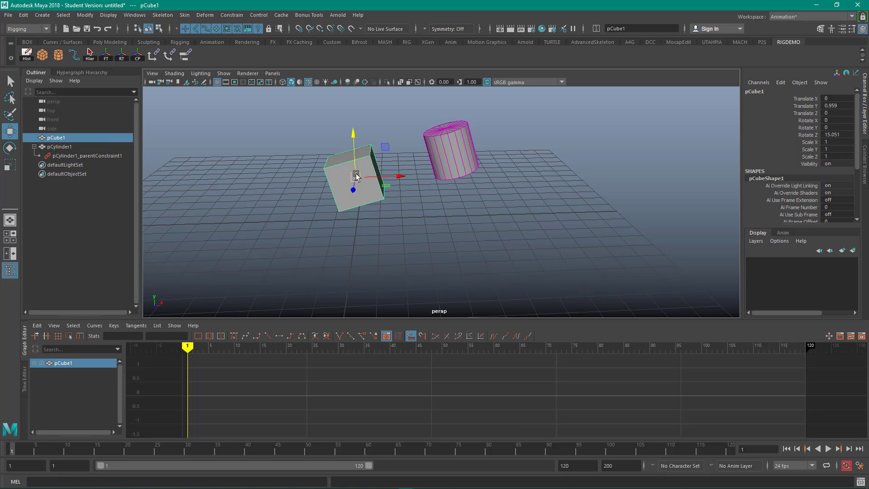
{"action": "key", "text": "ctrl+z"}
{"action": "key", "text": "ctrl+z"}
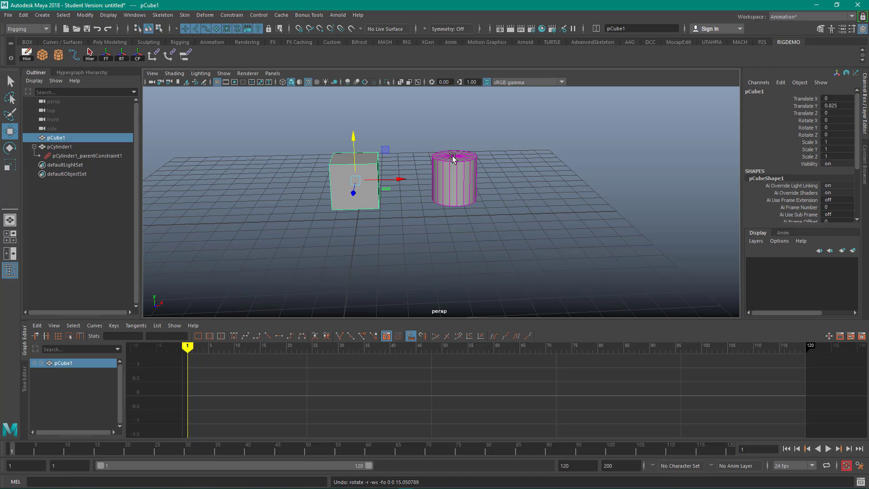
Delete pCylinder1's parent constraint and point-constrain the cylinder to pCube1 on the Y axis only, with Maintain offset enabled.
{"action": "left_click", "coordinate": [91, 154]}
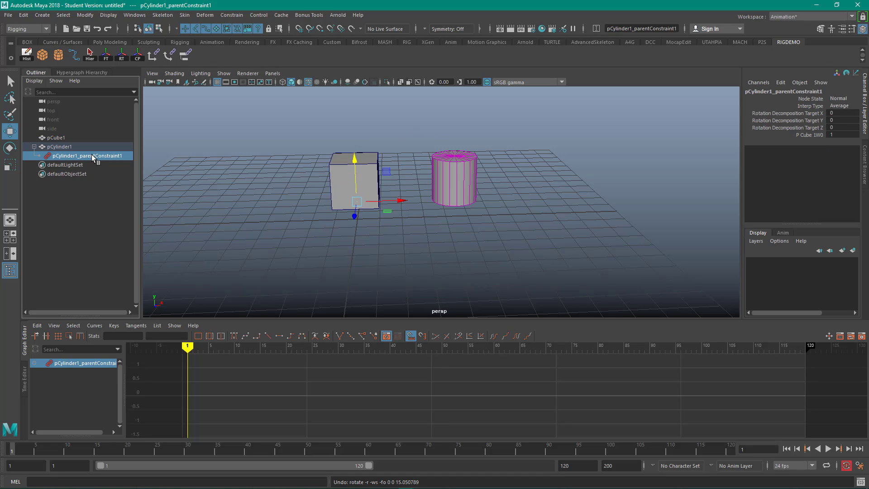
{"action": "key", "text": "Delete"}
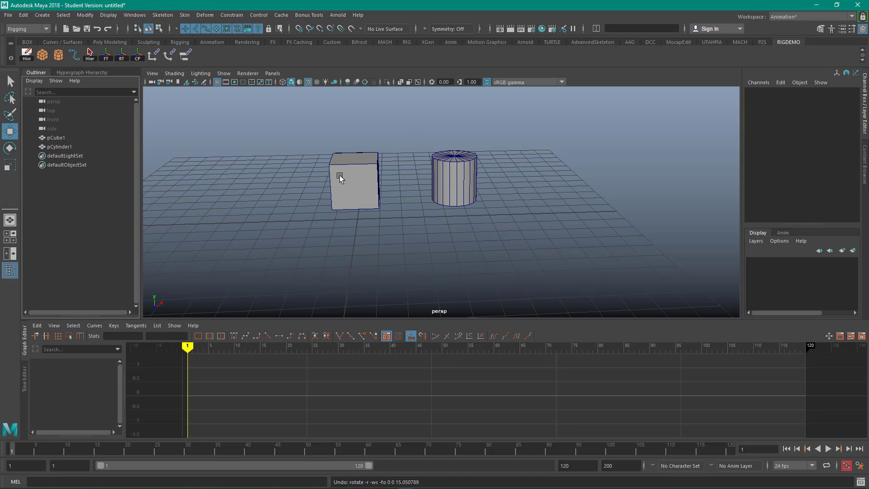
{"action": "left_click", "coordinate": [364, 186]}
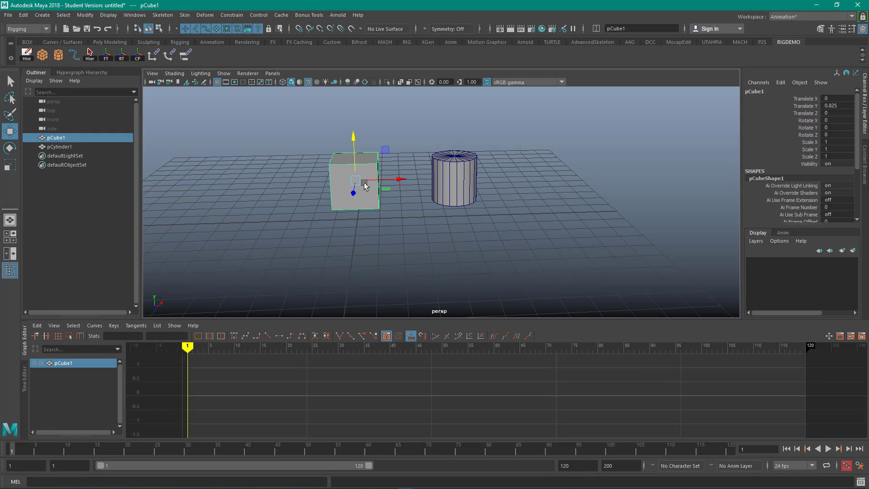
{"action": "left_click", "coordinate": [448, 171], "text": "shift"}
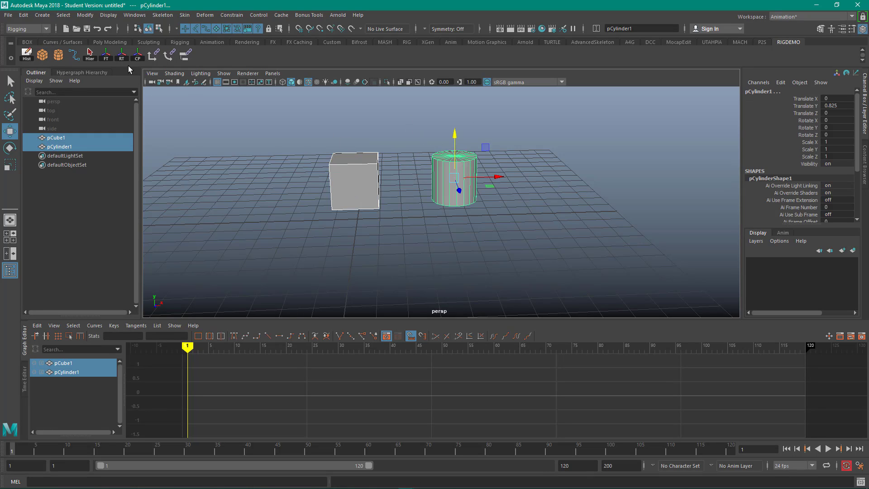
{"action": "double_click", "coordinate": [155, 56]}
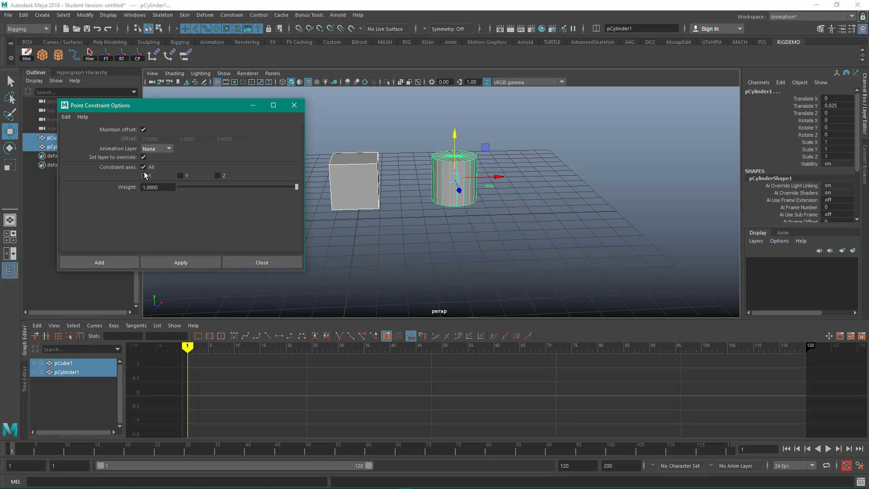
{"action": "left_click", "coordinate": [183, 177]}
{"action": "left_click", "coordinate": [107, 261]}
{"action": "left_click", "coordinate": [245, 197]}
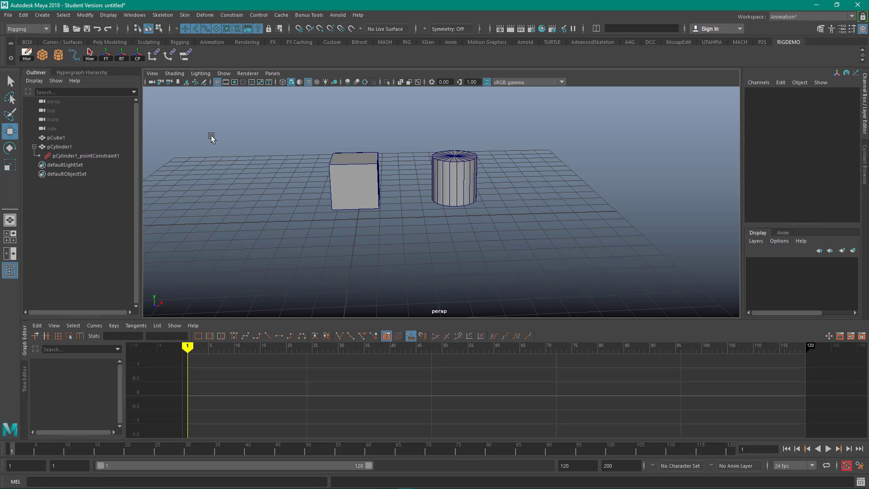
Test the Y-only constraint by moving pCube1 to about 0.04 in X, 1.18 in Y and 0.95 in Z and rotating it about -21 degrees around Y.
{"action": "left_click_drag", "start_coordinate": [273, 128], "coordinate": [383, 224]}
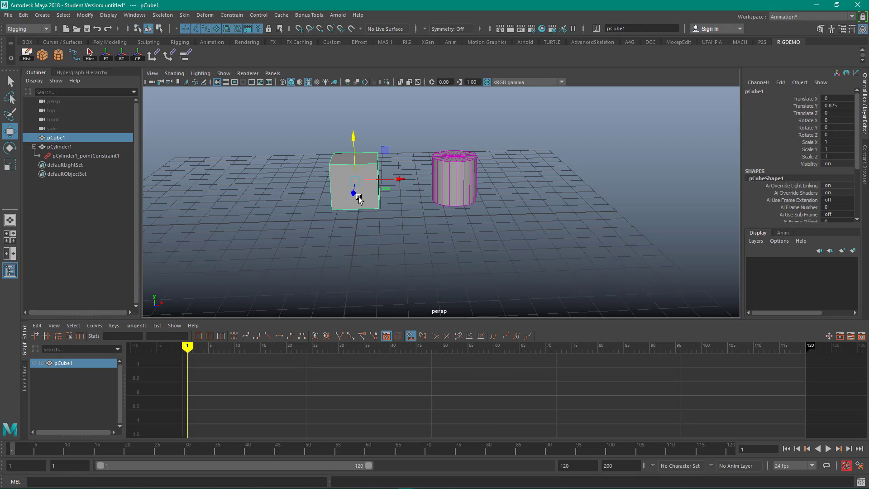
{"action": "mouse_move", "coordinate": [390, 175]}
{"action": "left_mouse_down"}
{"action": "mouse_move", "coordinate": [382, 179]}
{"action": "mouse_move", "coordinate": [457, 178]}
{"action": "mouse_move", "coordinate": [398, 178]}
{"action": "left_mouse_up"}
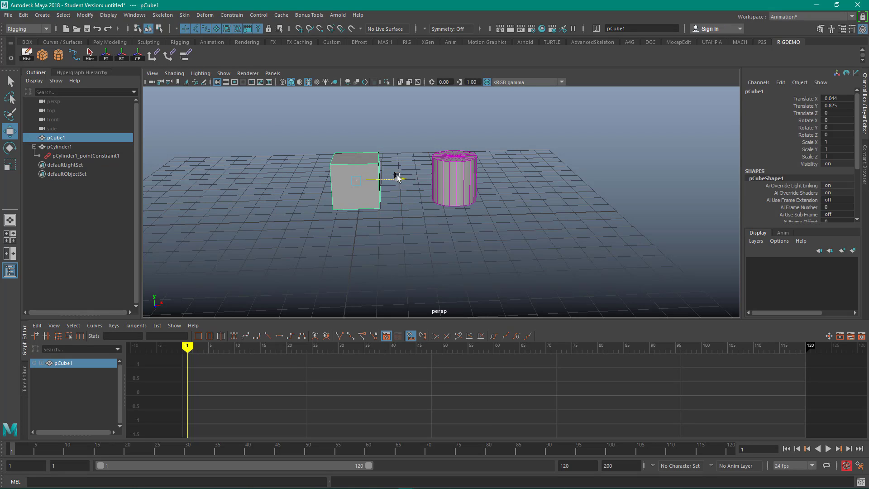
{"action": "mouse_move", "coordinate": [354, 196]}
{"action": "left_mouse_down"}
{"action": "mouse_move", "coordinate": [354, 266]}
{"action": "mouse_move", "coordinate": [349, 200]}
{"action": "mouse_move", "coordinate": [364, 198]}
{"action": "mouse_move", "coordinate": [356, 199]}
{"action": "left_mouse_up"}
{"action": "key", "text": "e"}
{"action": "key", "text": "w"}
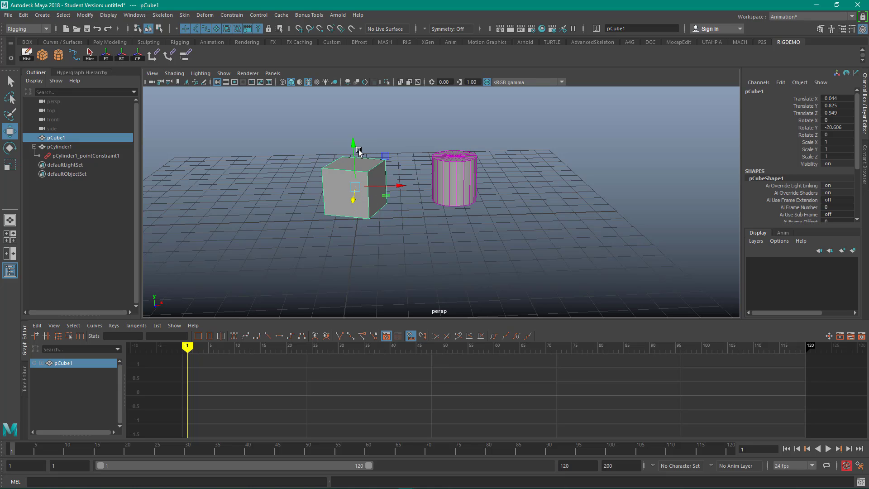
{"action": "mouse_move", "coordinate": [352, 142]}
{"action": "left_mouse_down"}
{"action": "mouse_move", "coordinate": [351, 101]}
{"action": "mouse_move", "coordinate": [363, 199]}
{"action": "mouse_move", "coordinate": [368, 144]}
{"action": "left_mouse_up"}
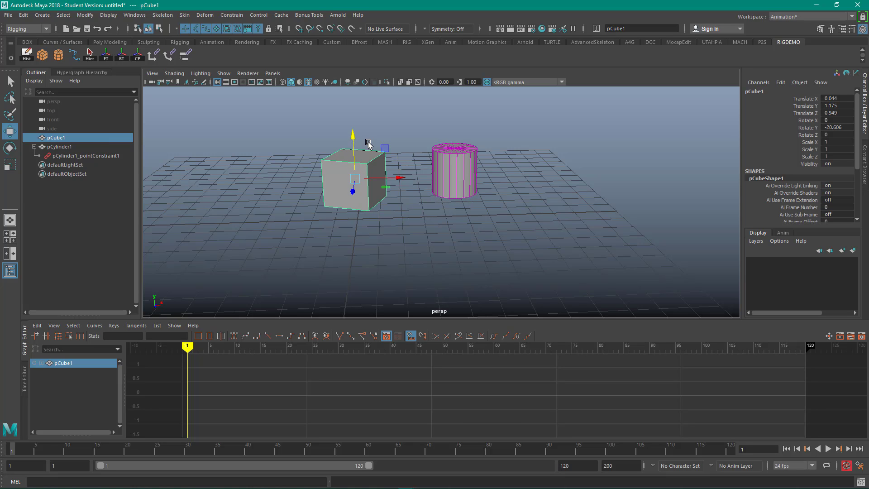